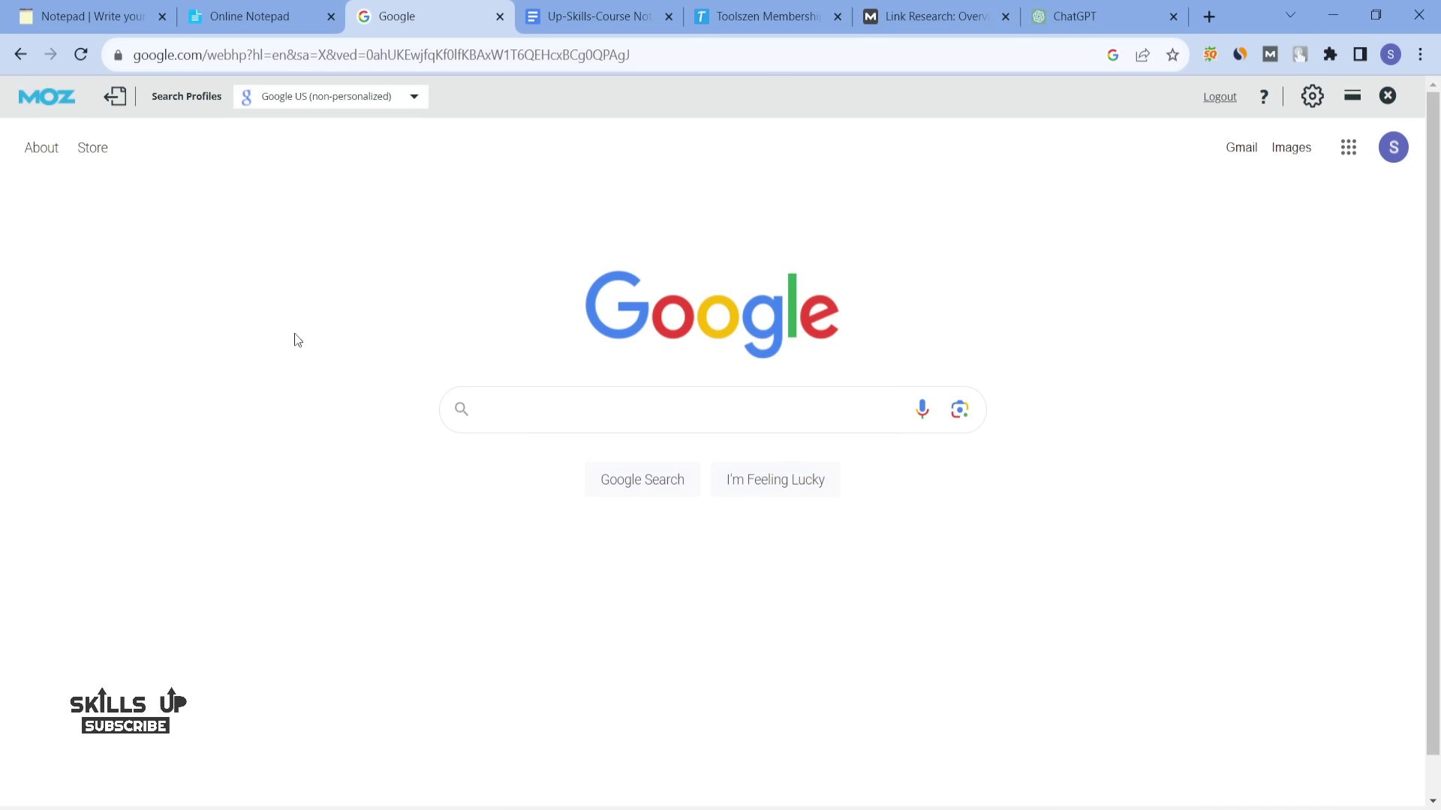
# Open the whoisds.com newly registered domains page listed in the notepad and download the free domain list dated 2023-10-12
pyautogui.click(86, 16)
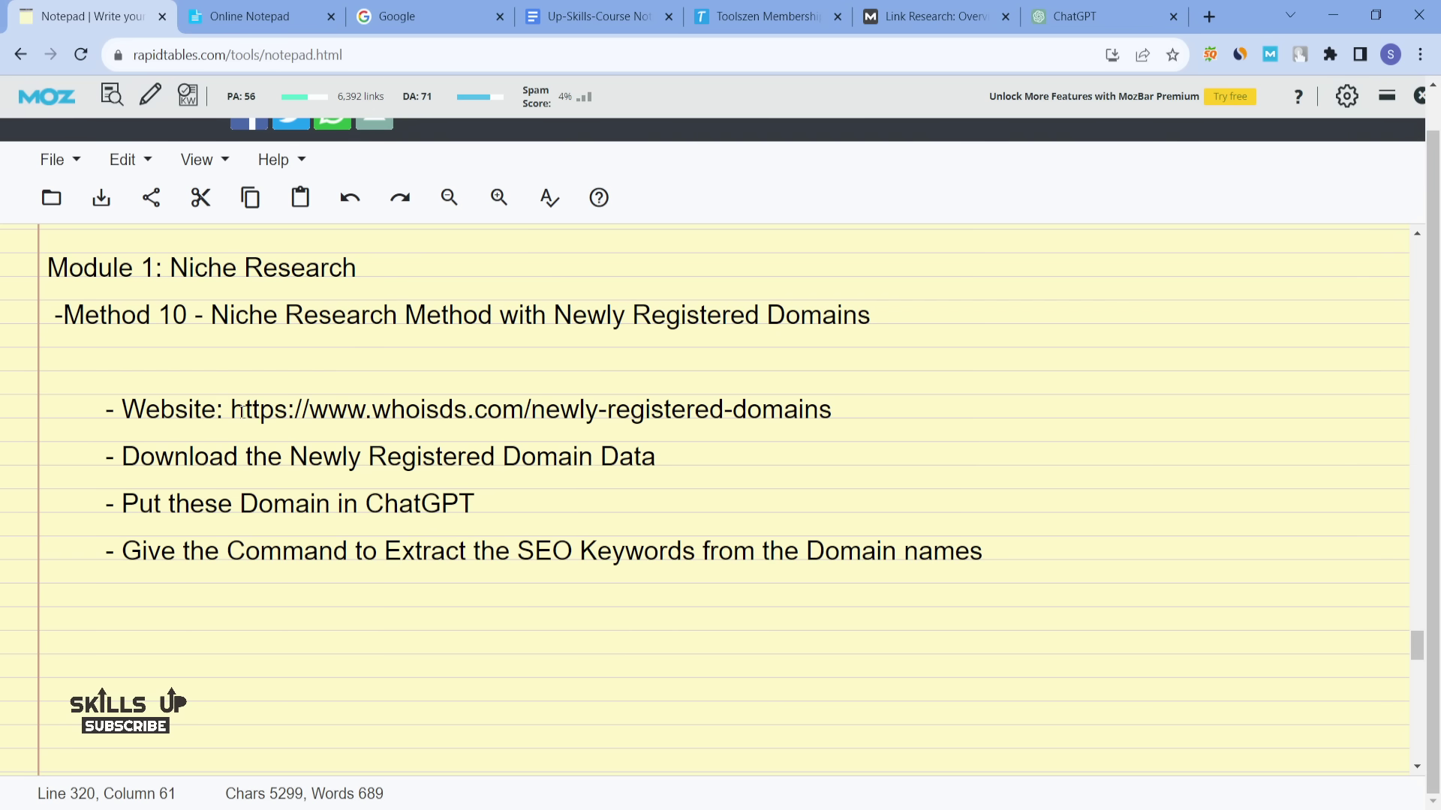
pyautogui.moveTo(231, 410); pyautogui.dragTo(844, 400)
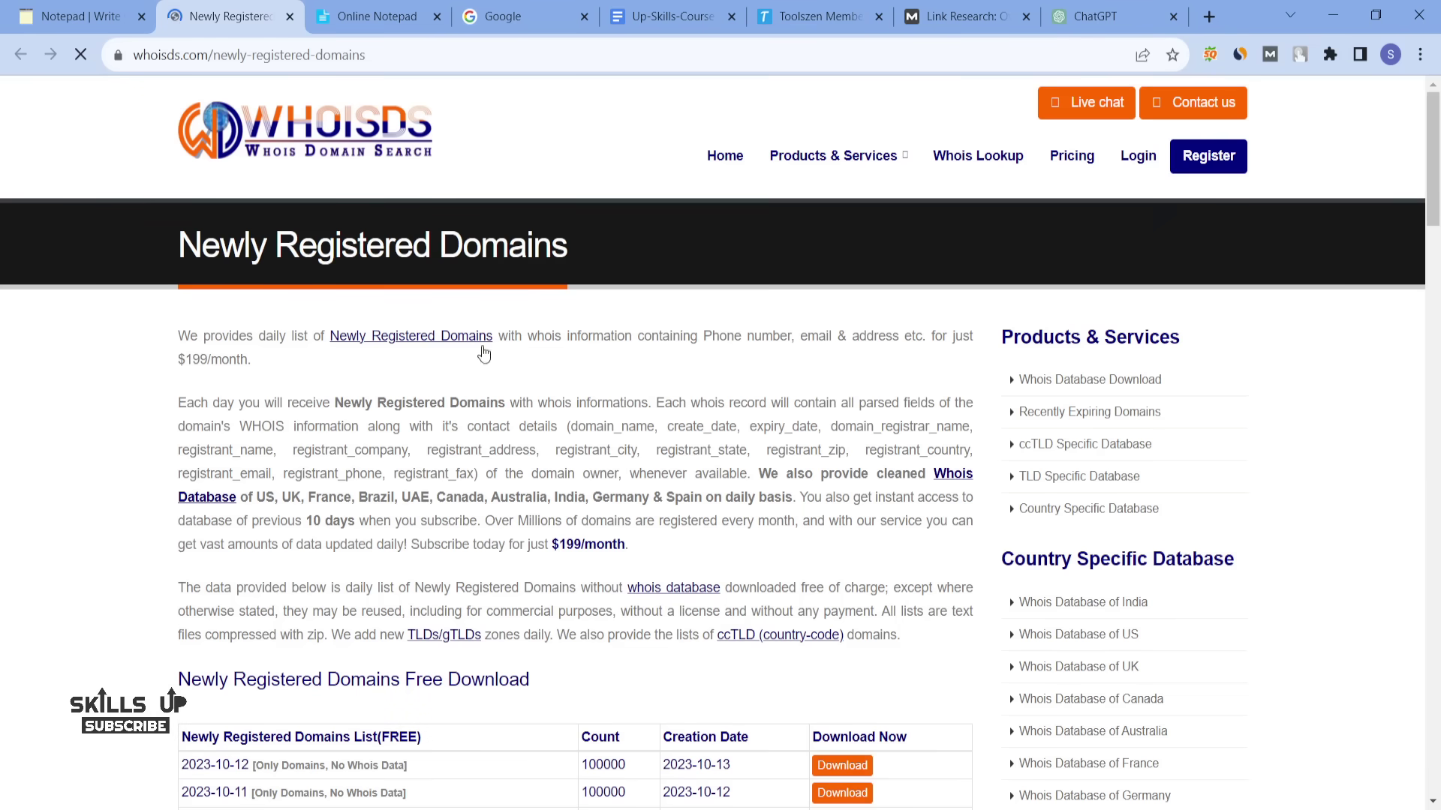
pyautogui.scroll(-5, 483, 353)
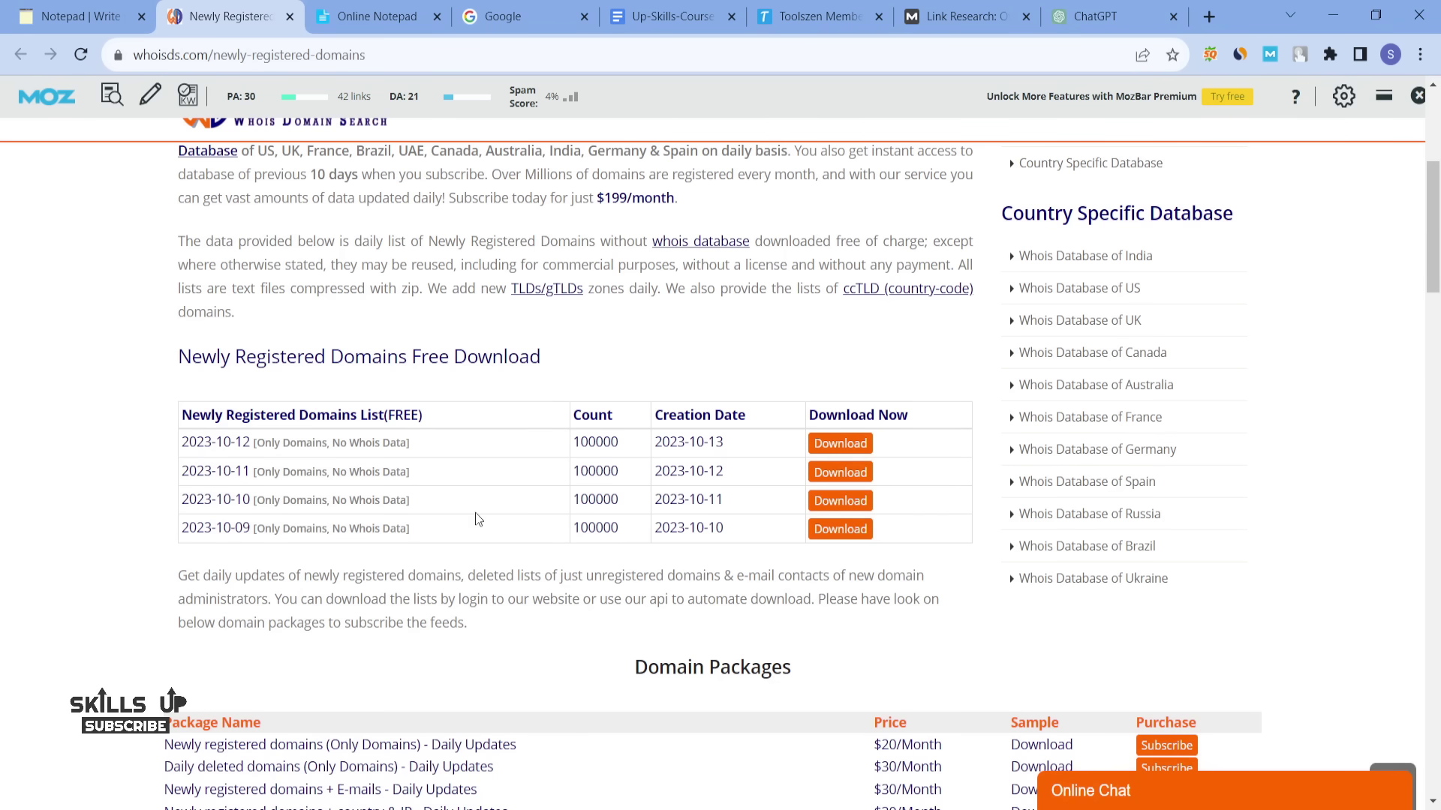
pyautogui.scroll(-5, 549, 516)
pyautogui.scroll(4, 549, 517)
pyautogui.scroll(-1, 550, 516)
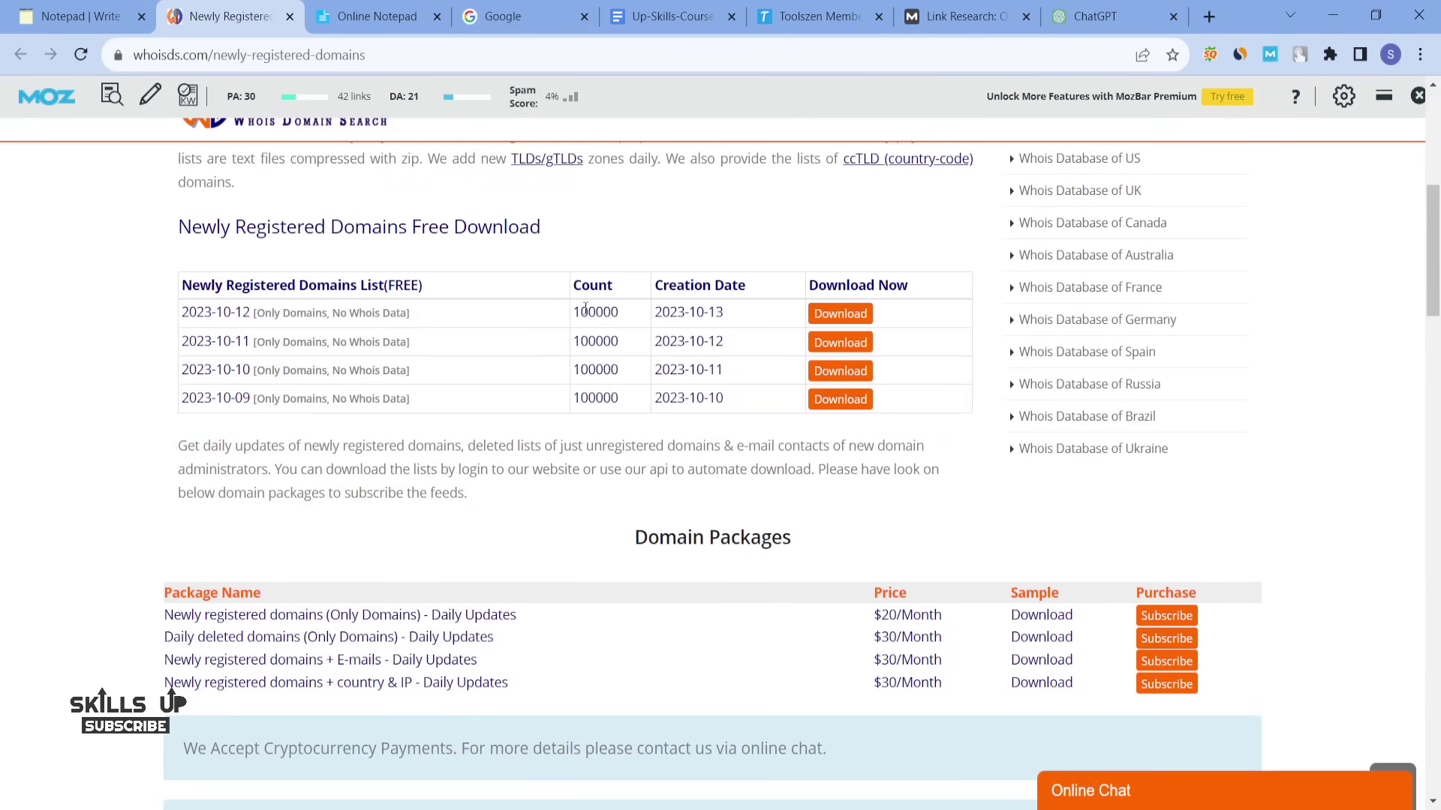
pyautogui.moveTo(572, 313); pyautogui.dragTo(743, 315)
pyautogui.click(743, 315)
pyautogui.click(844, 324)
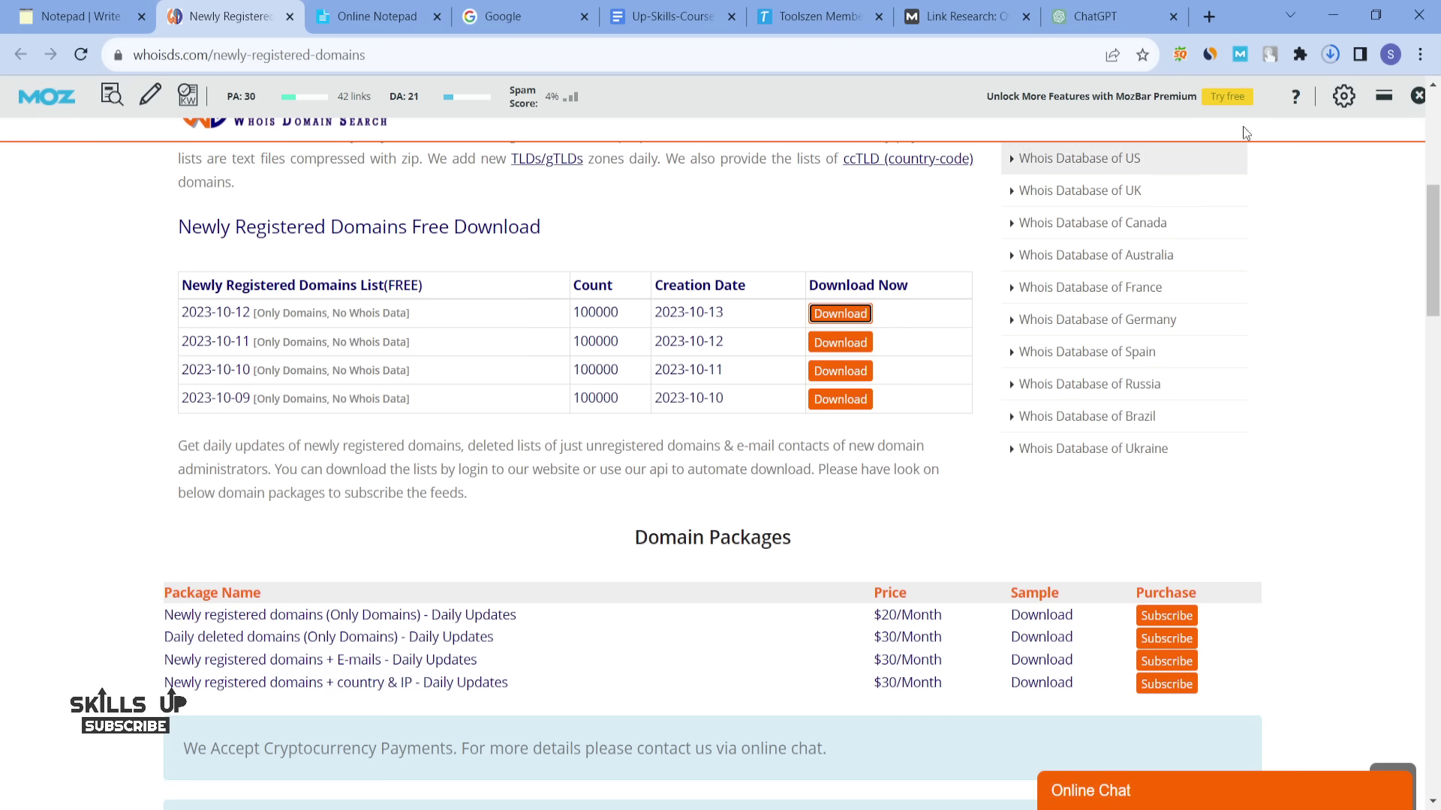
pyautogui.click(1330, 64)
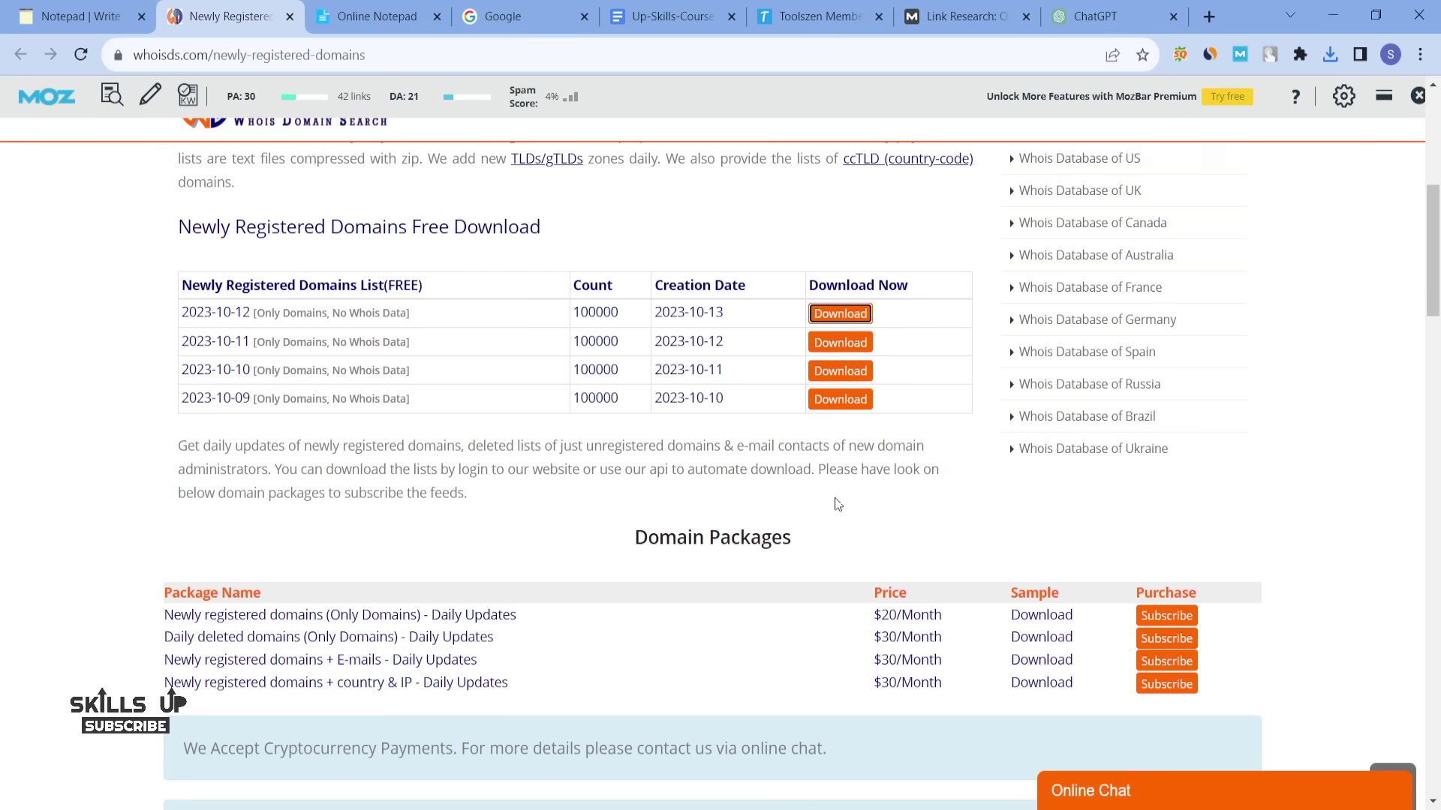
# Switch to the Online Notepad page and reload it
pyautogui.click(382, 14)
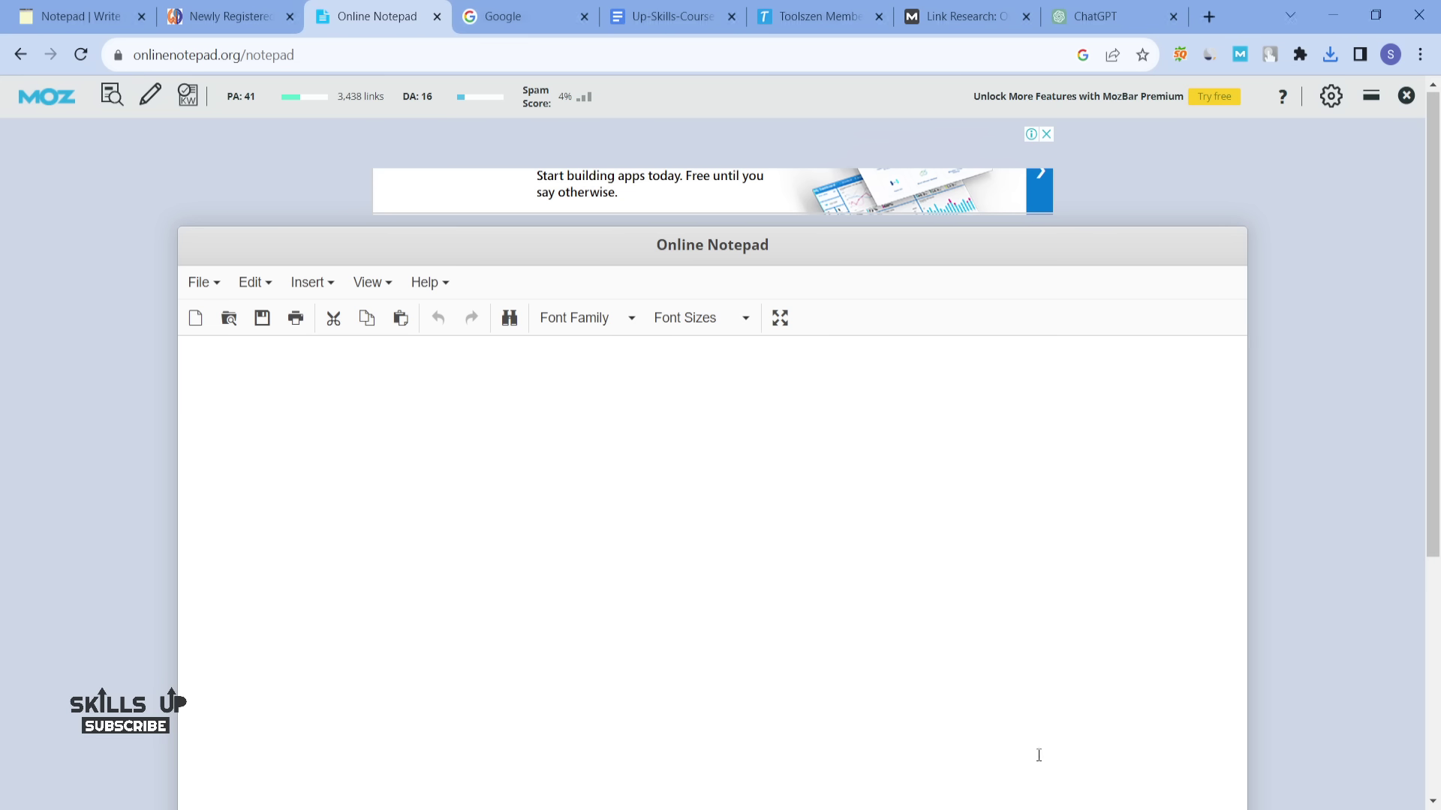
pyautogui.click(494, 56)
pyautogui.press('Return')
# Paste the copied list of newly registered domains into a new ChatGPT message and insert two blank lines above it
pyautogui.click(1103, 9)
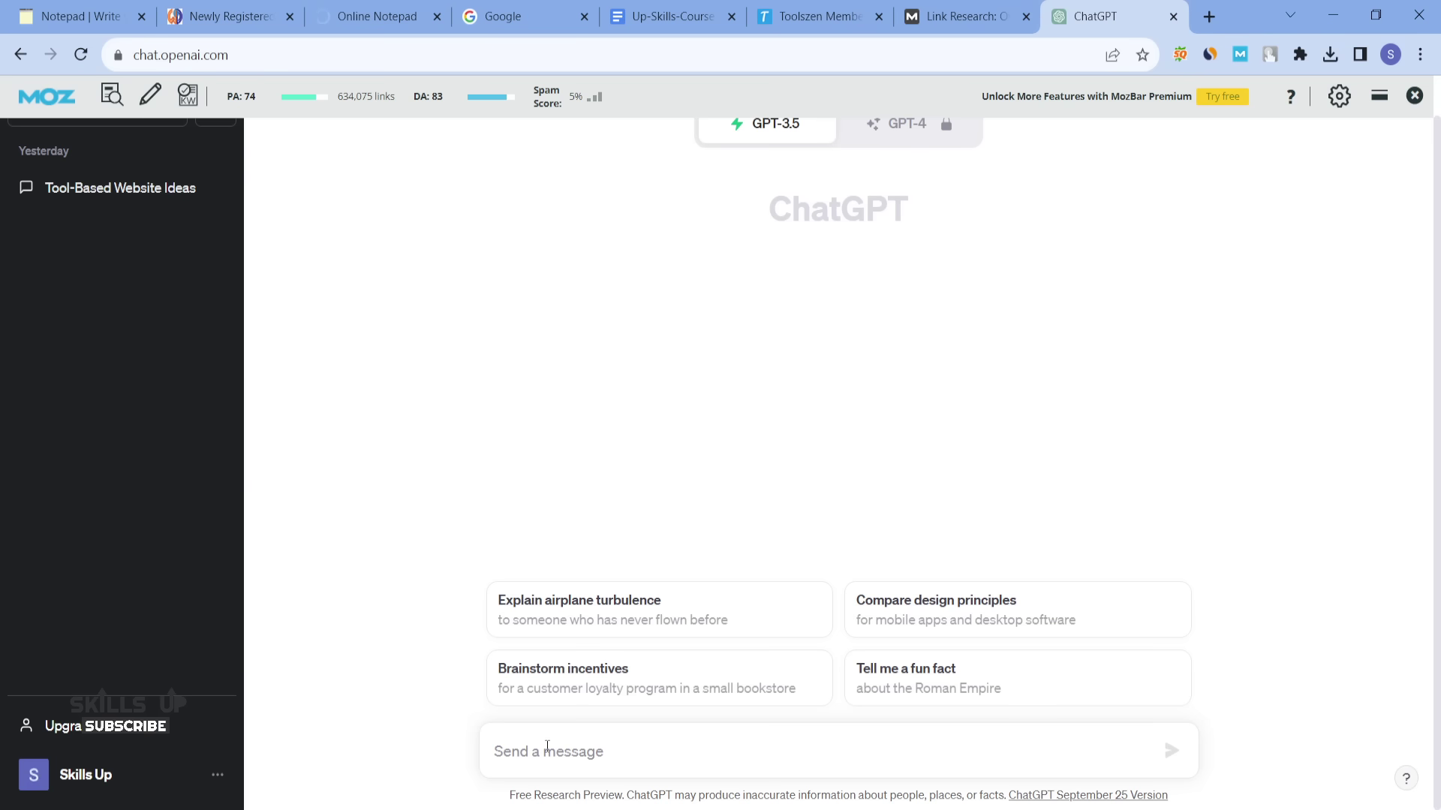
pyautogui.hotkey('ctrl', 'v')
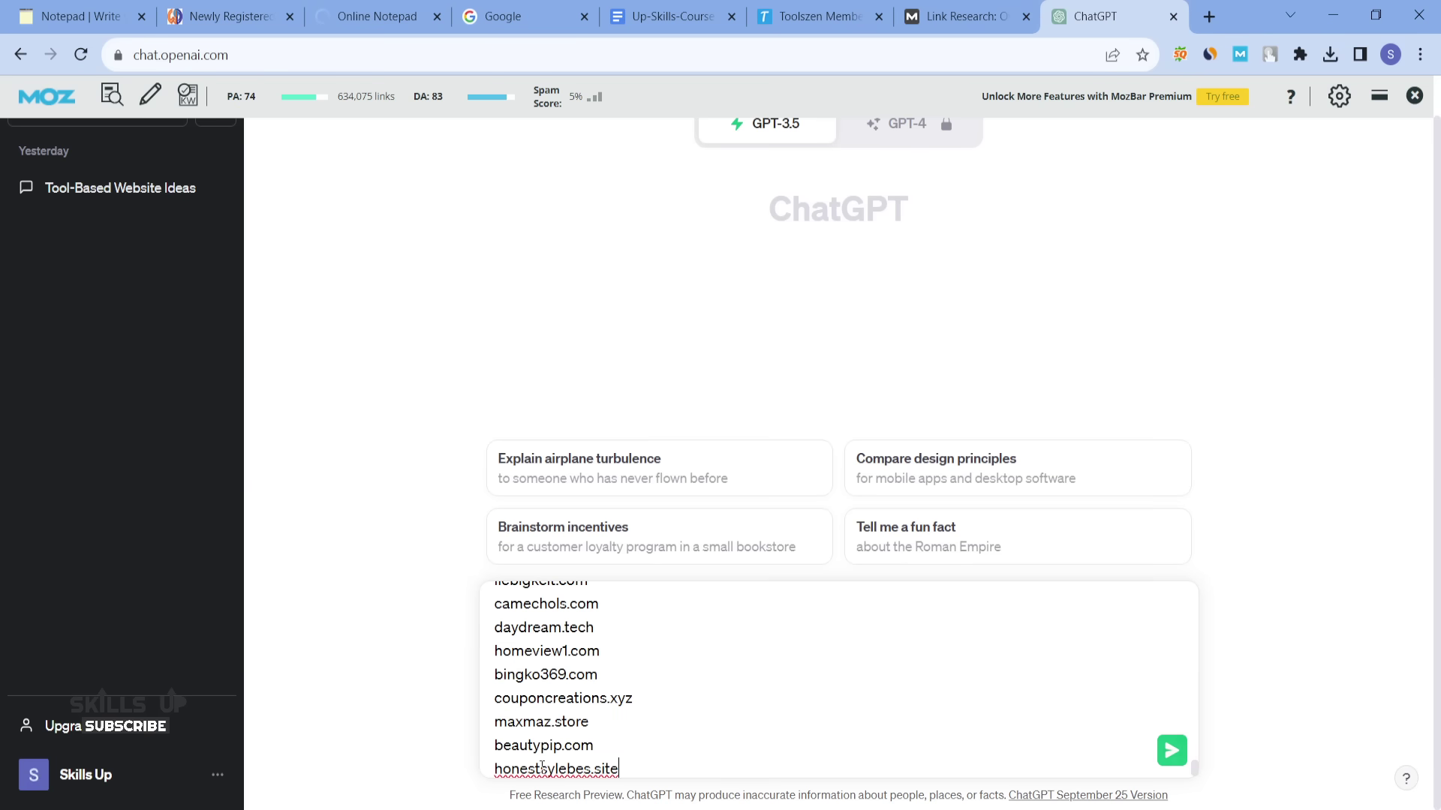
pyautogui.scroll(15, 541, 767)
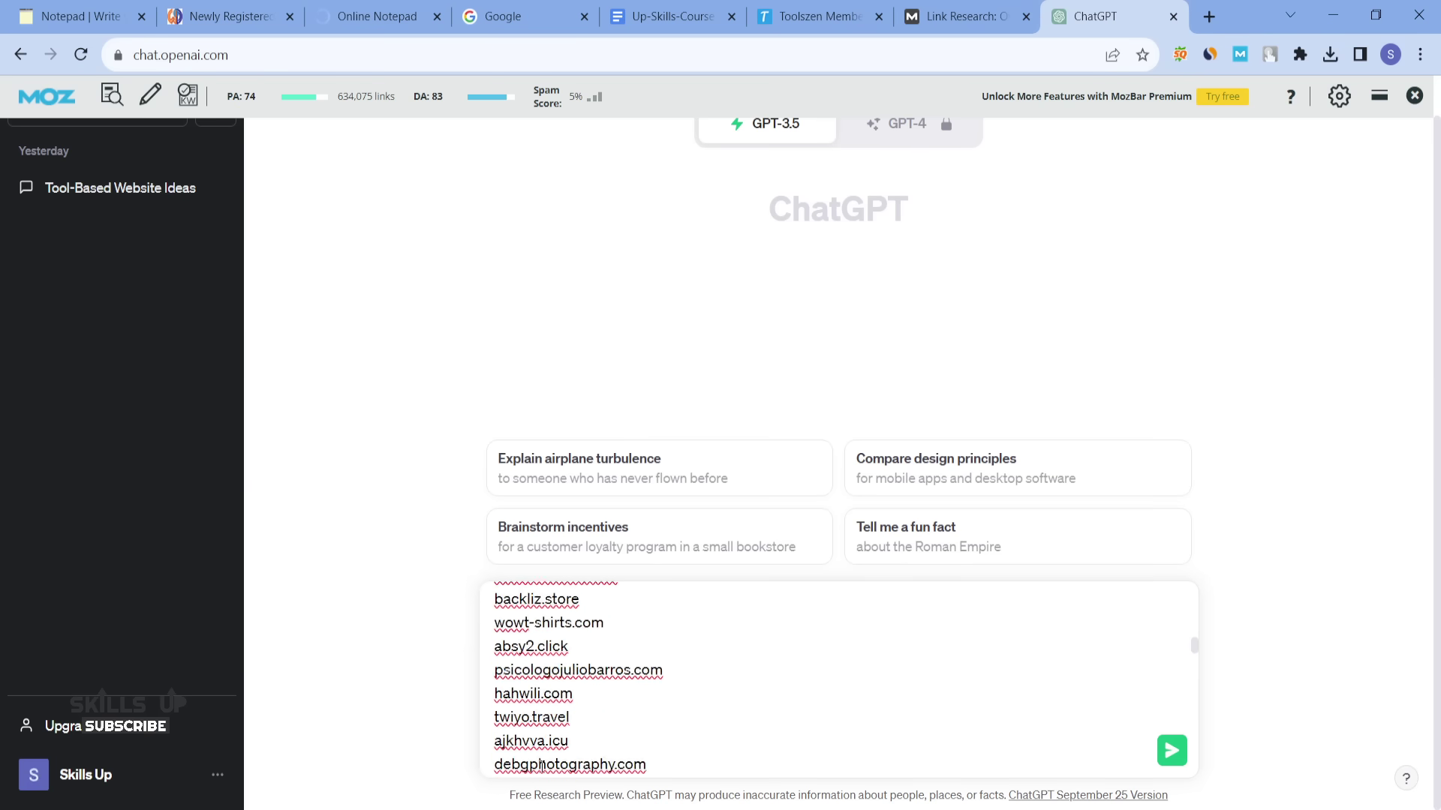
pyautogui.click(491, 611)
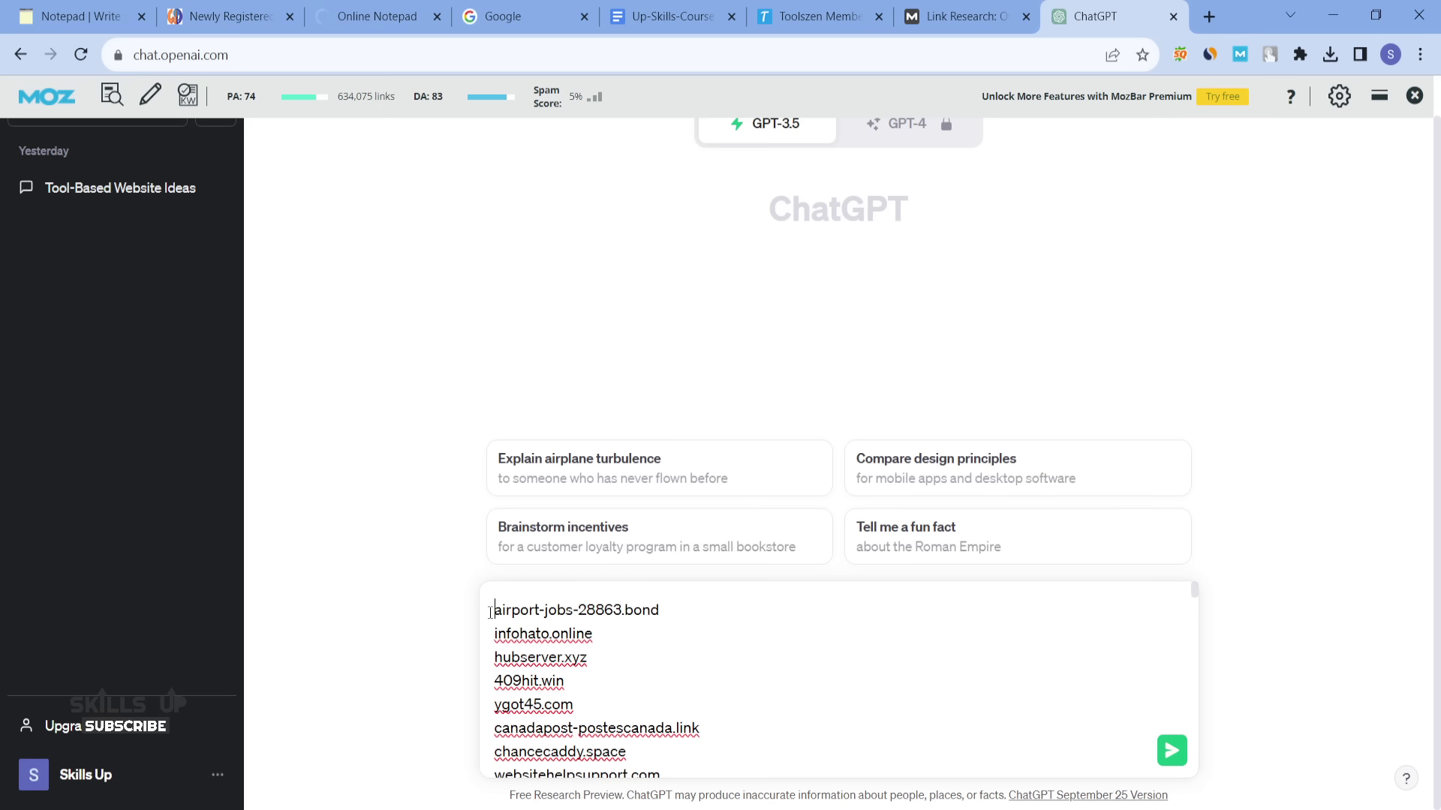
pyautogui.hotkey('shift', 'Return')
pyautogui.hotkey('shift', 'Return')
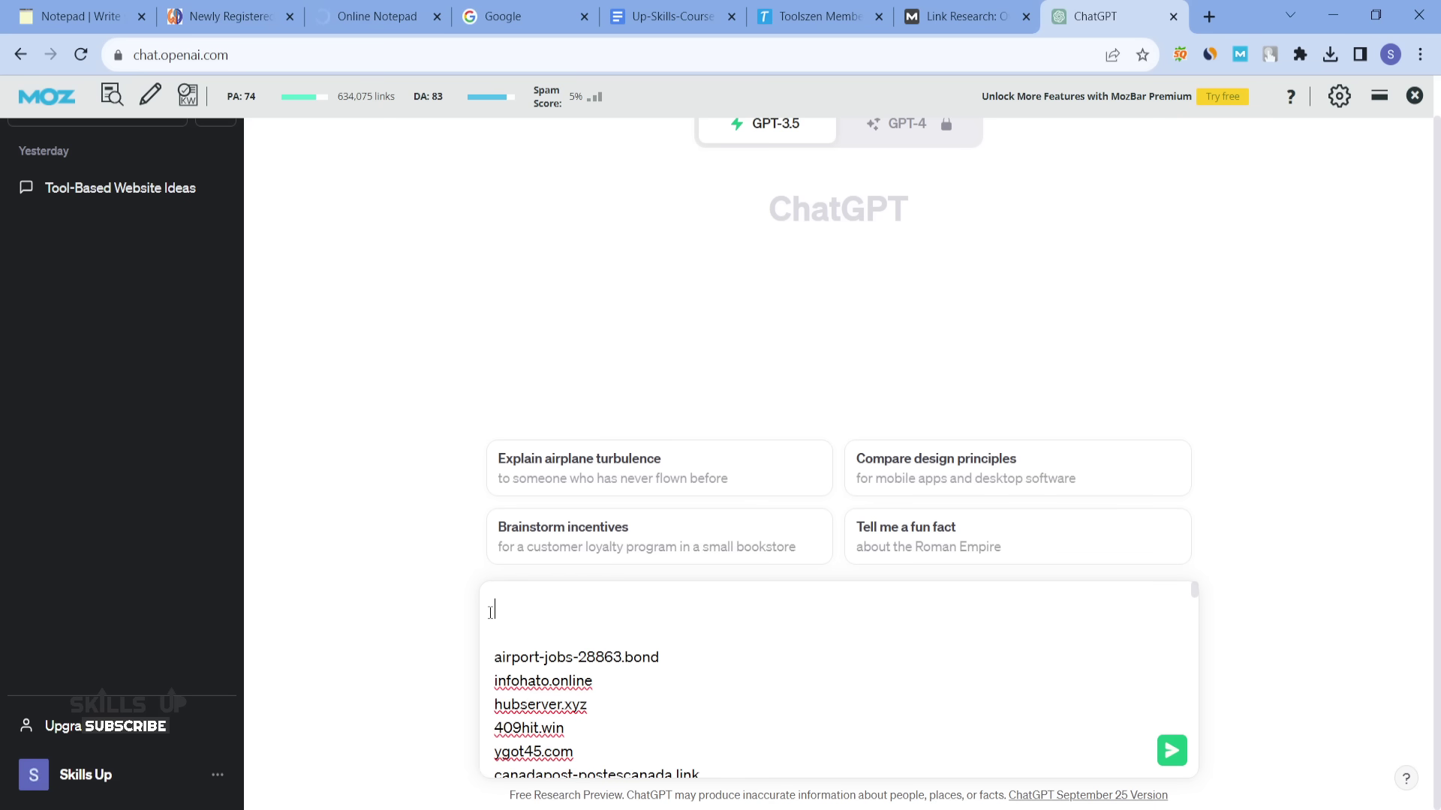
# Copy the phrase "Extract the SEO Keywords from the Domain names" from the Method 10 notes in the notepad
pyautogui.click(90, 10)
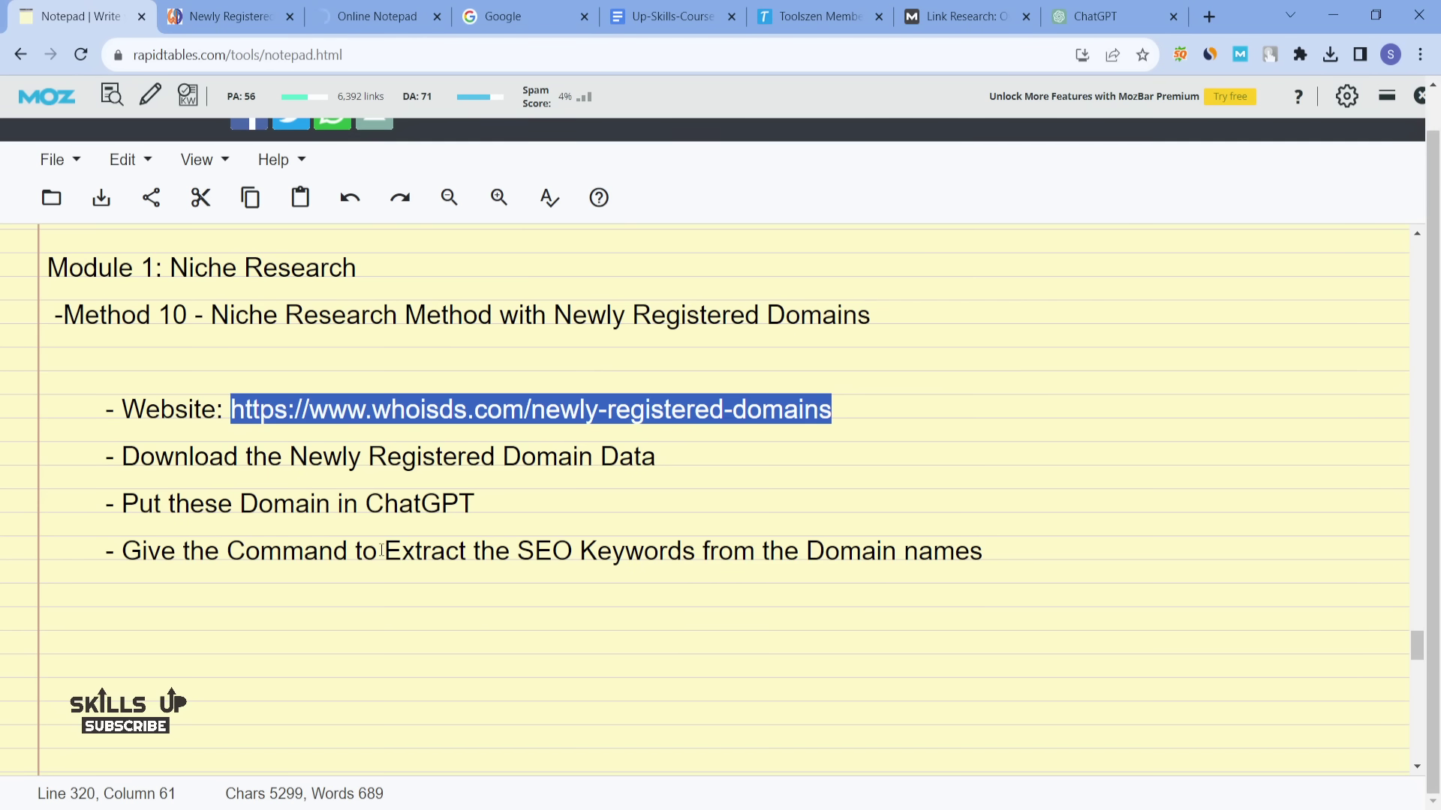
pyautogui.moveTo(384, 550); pyautogui.dragTo(467, 550)
pyautogui.moveTo(627, 551); pyautogui.dragTo(993, 544)
pyautogui.hotkey('ctrl', 'c')
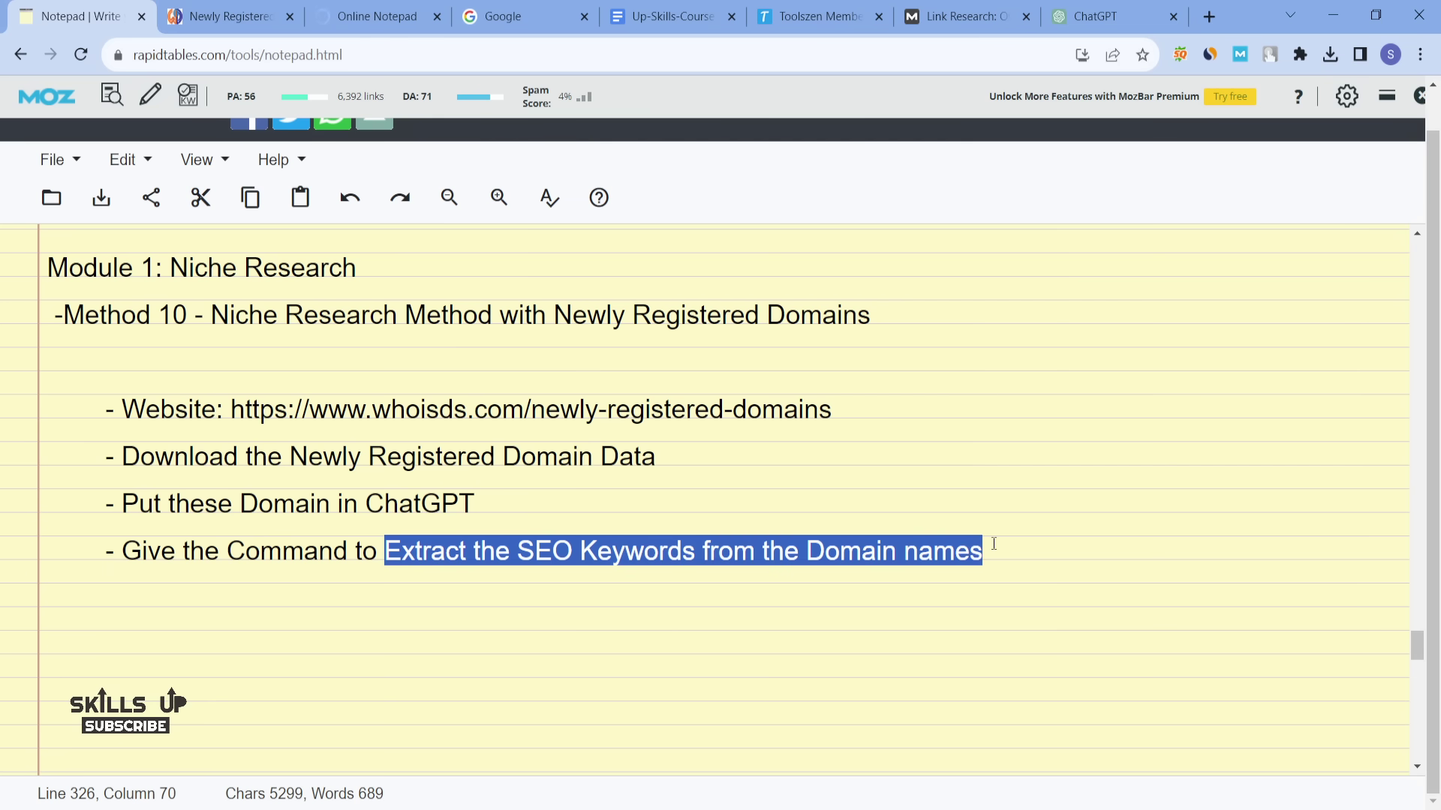
# Start the ChatGPT message with "Please Extract the SEO Keywords from the Domain names" above the domain list and send it
pyautogui.click(1095, 16)
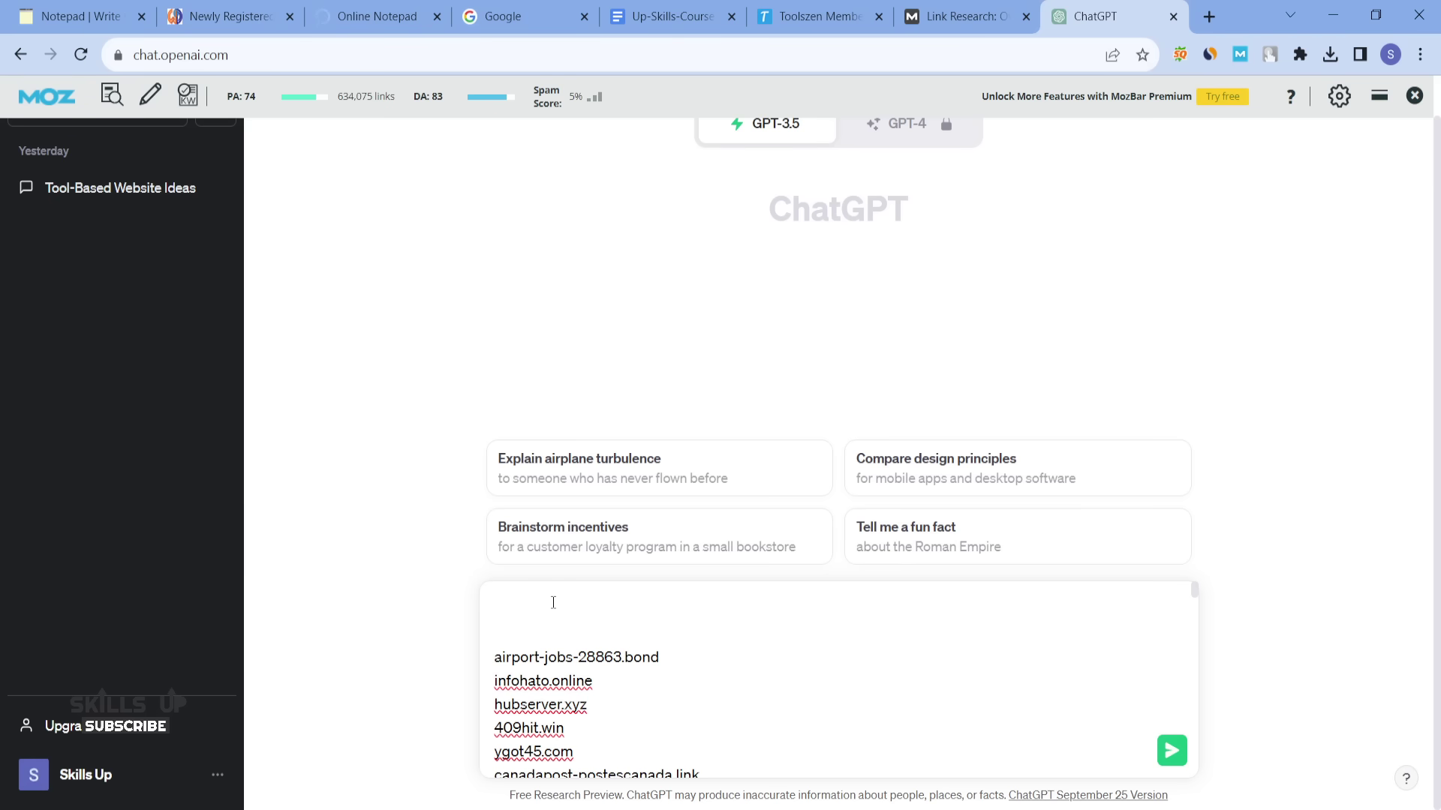
pyautogui.write('Please')
pyautogui.hotkey('ctrl', 'v')
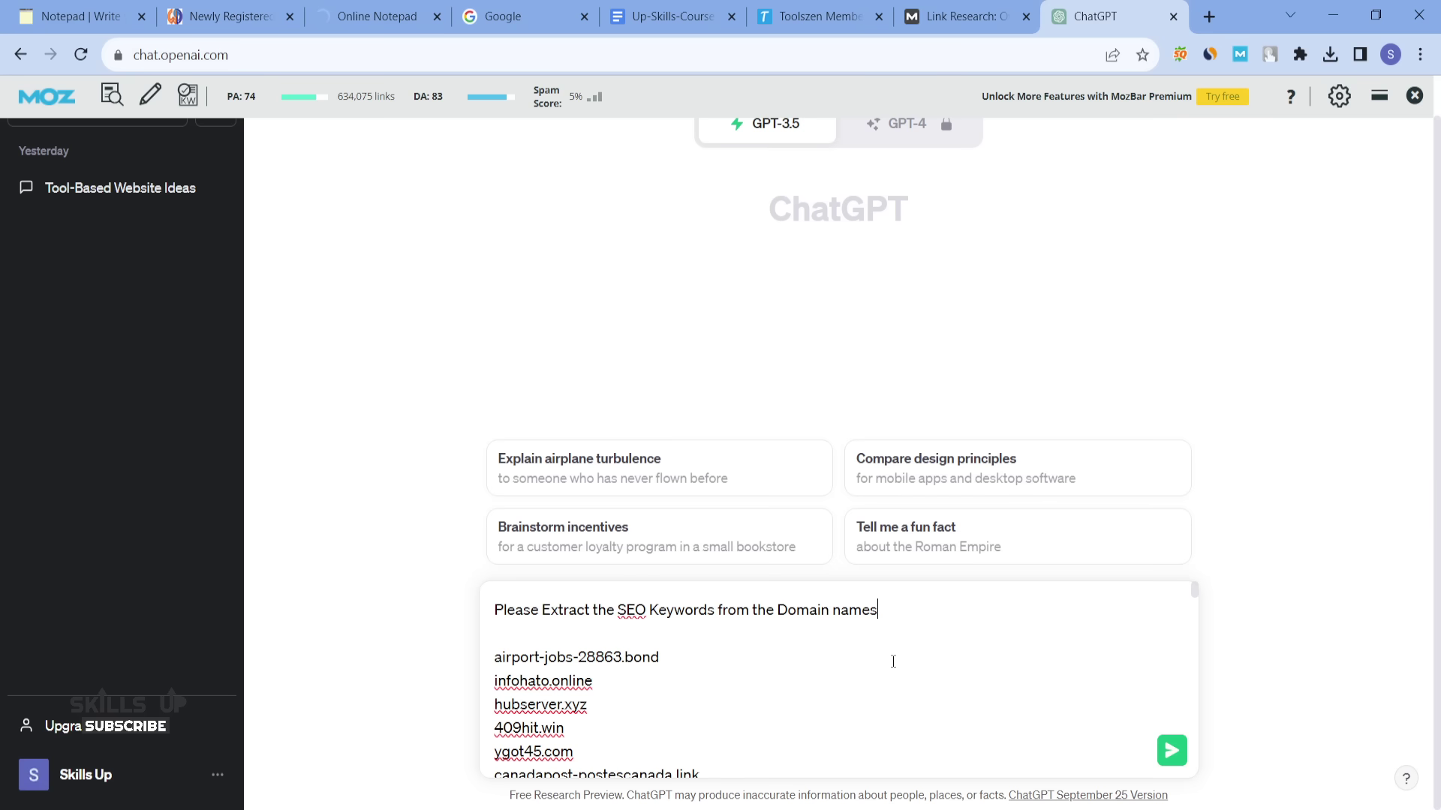
pyautogui.click(1172, 750)
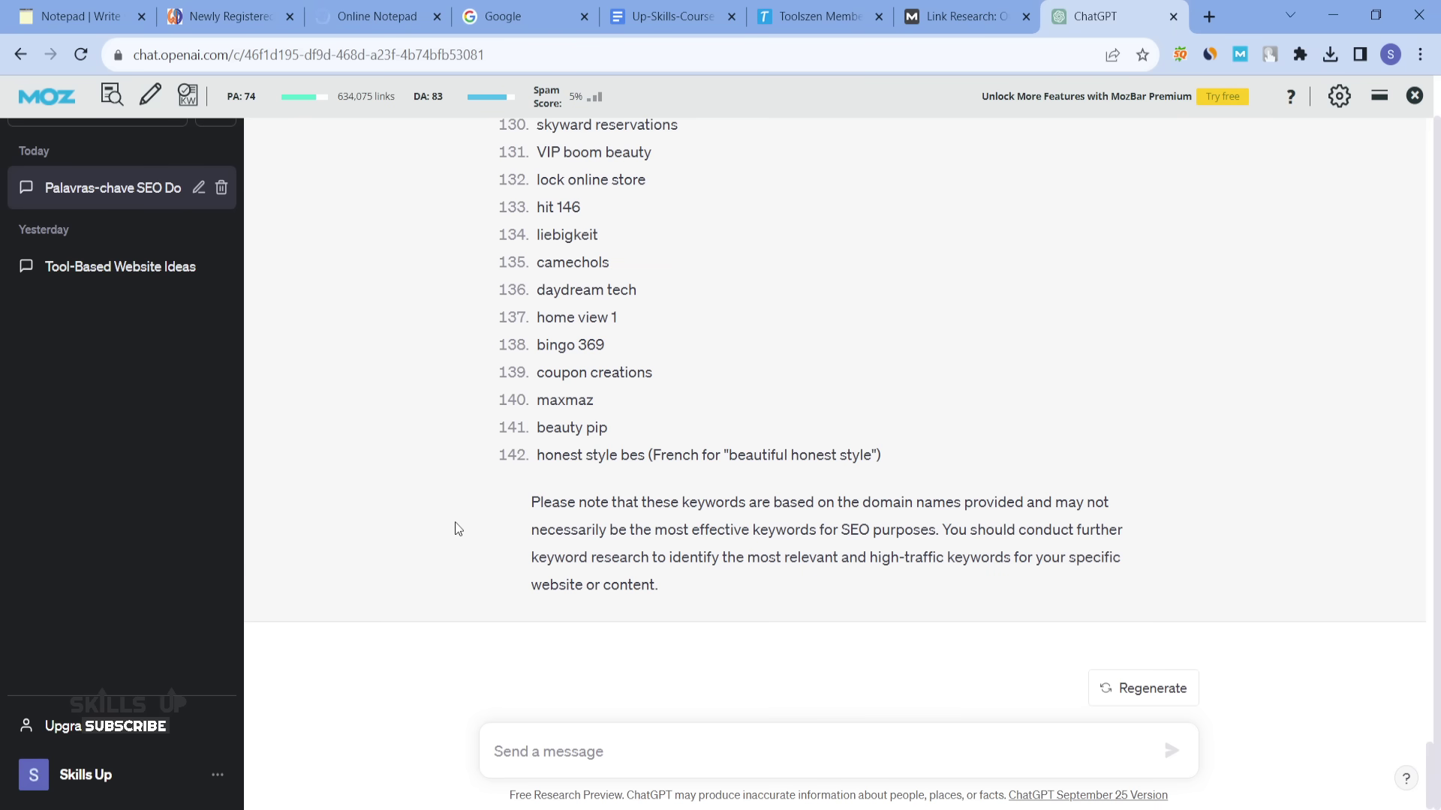
# Review ChatGPT's numbered list of extracted SEO keywords, including the first entries such as airport jobs, online information and hub server
pyautogui.scroll(20, 458, 529)
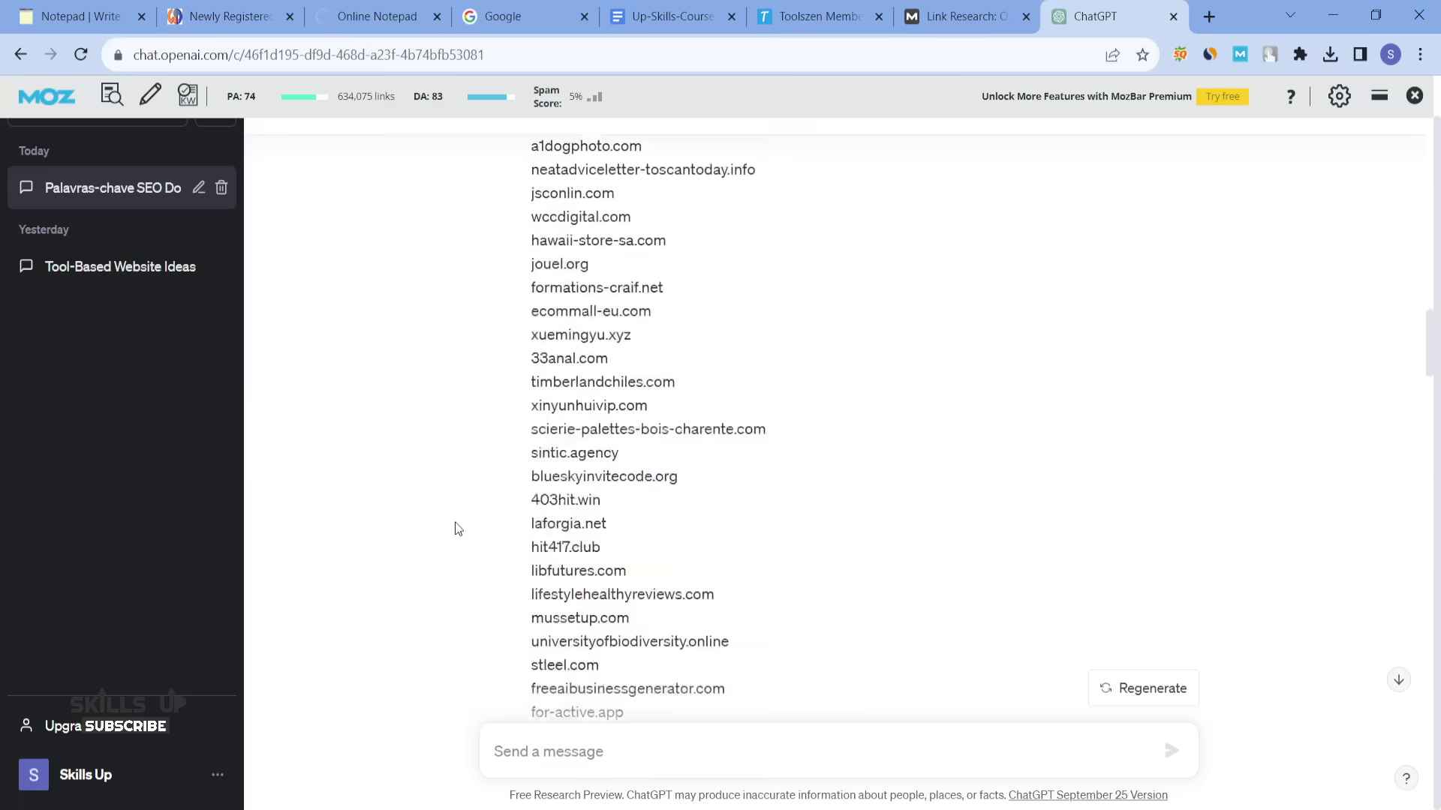
pyautogui.scroll(-20, 458, 529)
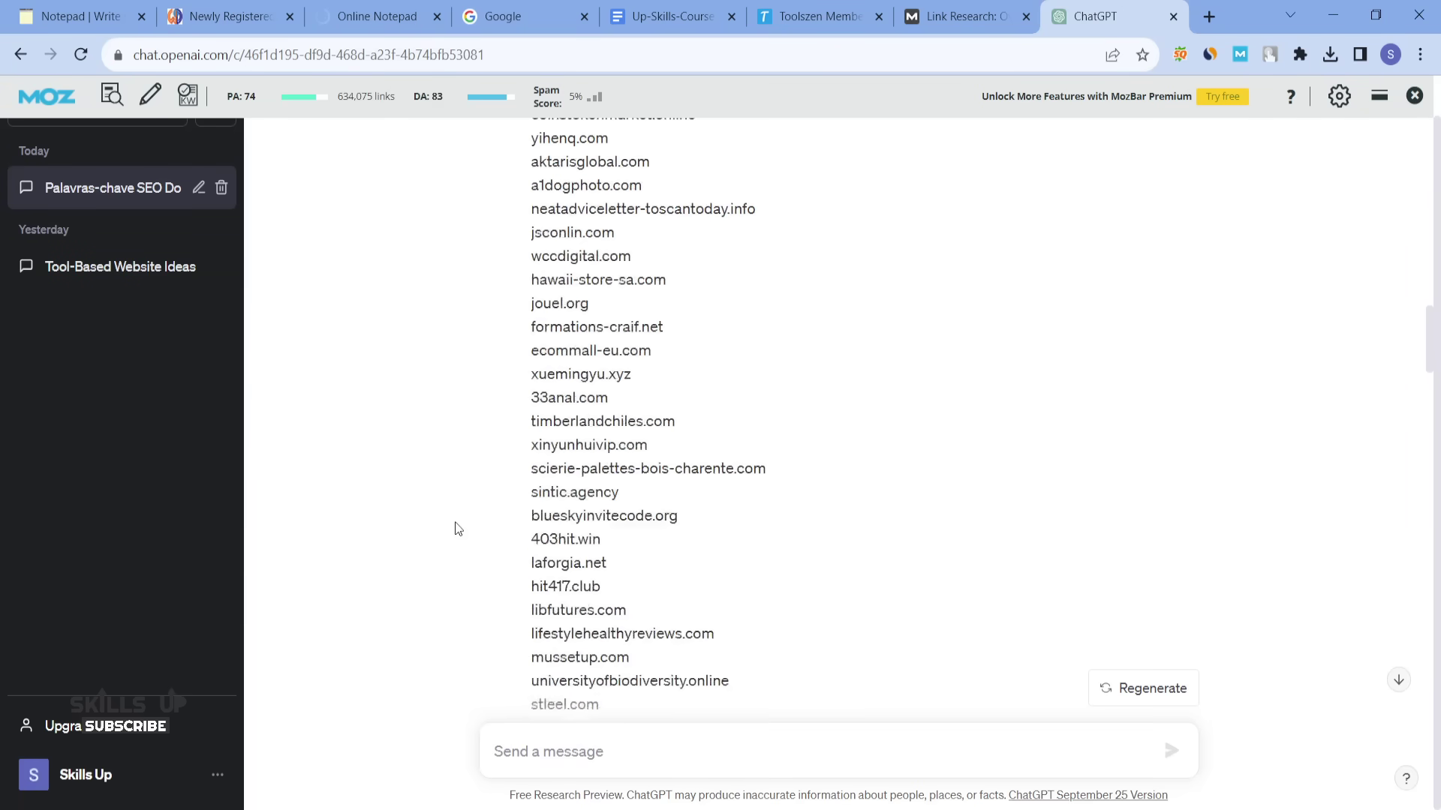
pyautogui.scroll(5, 458, 529)
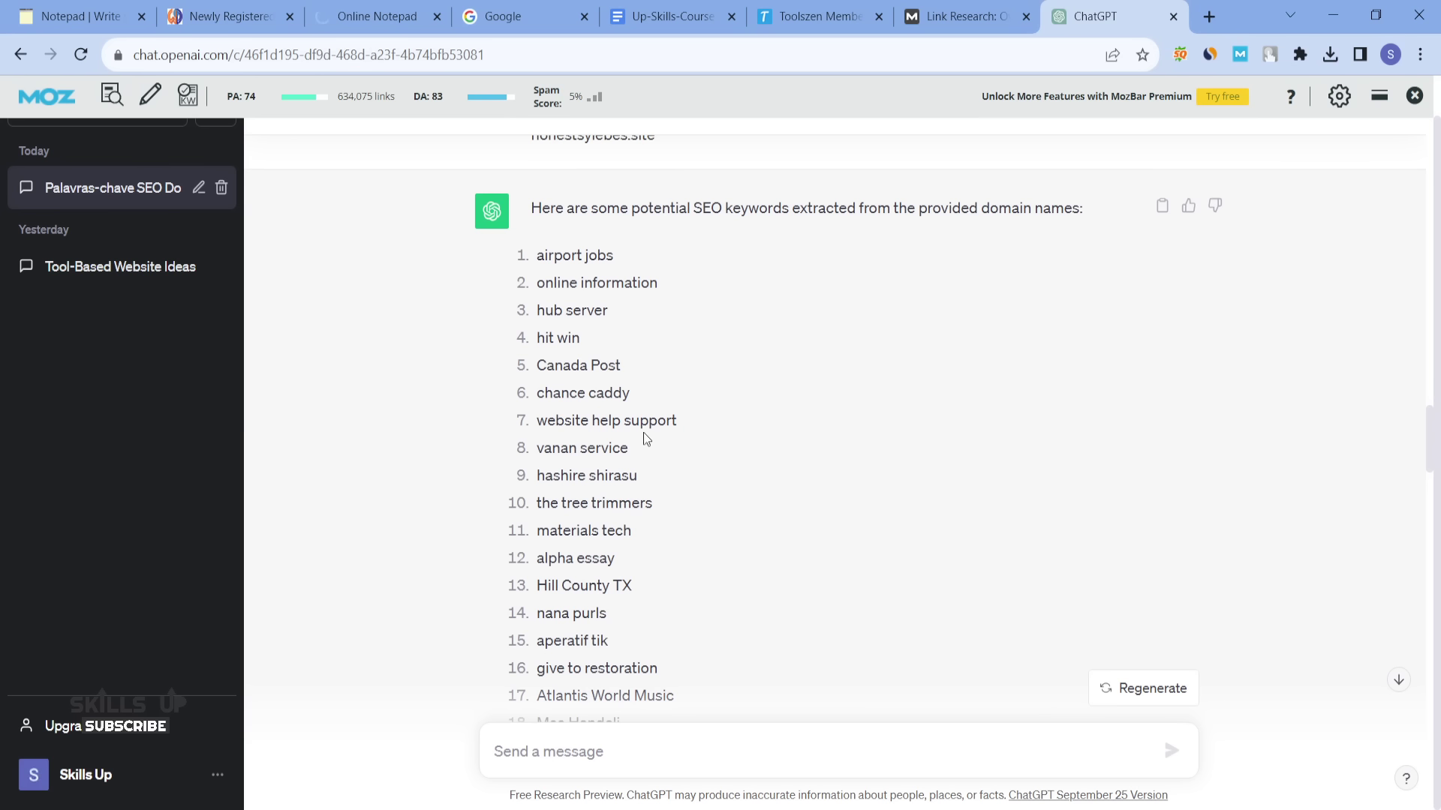
pyautogui.moveTo(535, 256); pyautogui.dragTo(632, 252)
pyautogui.click(632, 252)
pyautogui.moveTo(539, 258); pyautogui.dragTo(658, 287)
pyautogui.click(626, 260)
pyautogui.click(546, 283)
pyautogui.click(659, 286)
pyautogui.moveTo(534, 312); pyautogui.dragTo(616, 315)
pyautogui.click(617, 315)
pyautogui.scroll(-2, 550, 604)
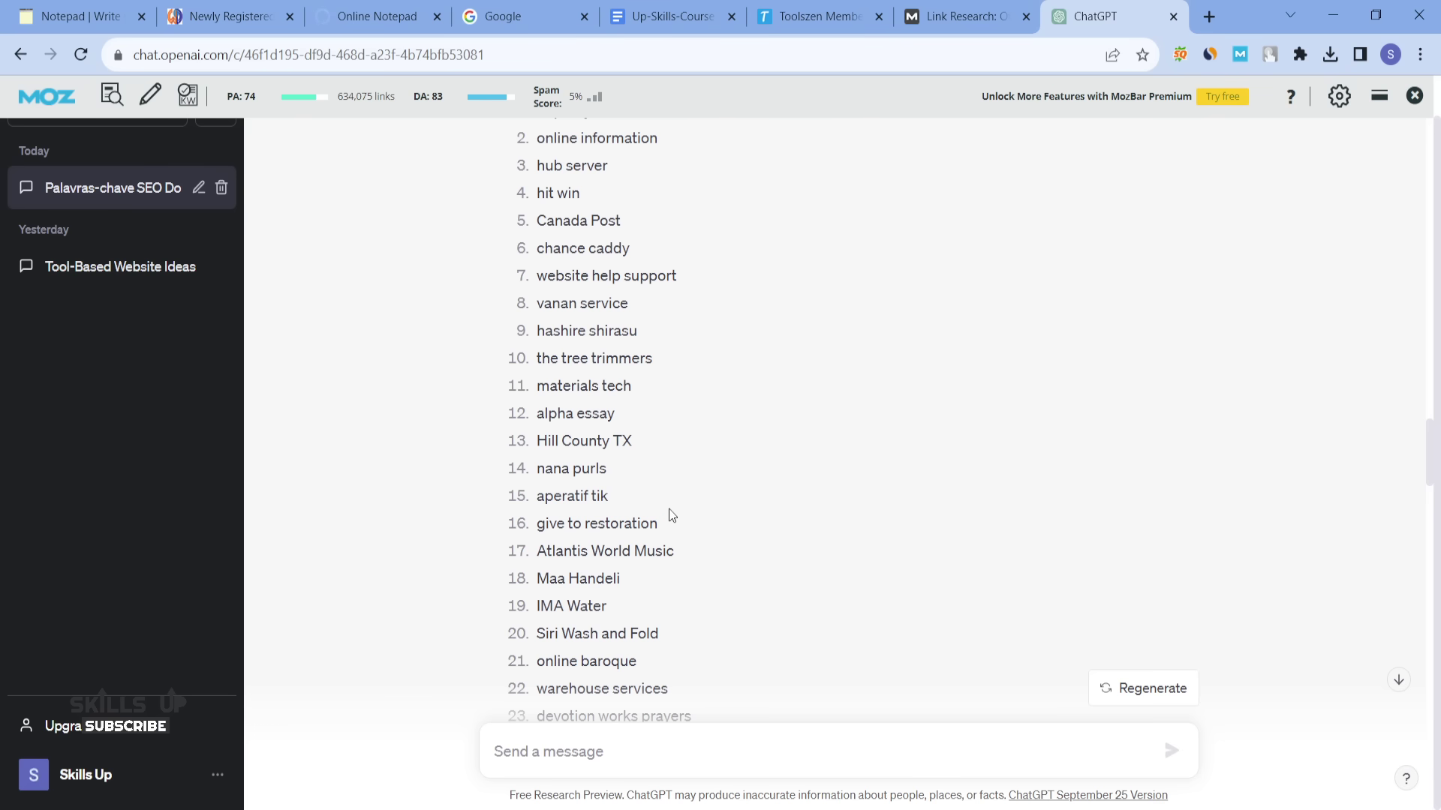
pyautogui.scroll(-20, 671, 515)
pyautogui.scroll(1, 671, 515)
# Visit airport-jobs-28863.bond from the submitted domain list in a new browser tab and close that tab again
pyautogui.scroll(20, 672, 514)
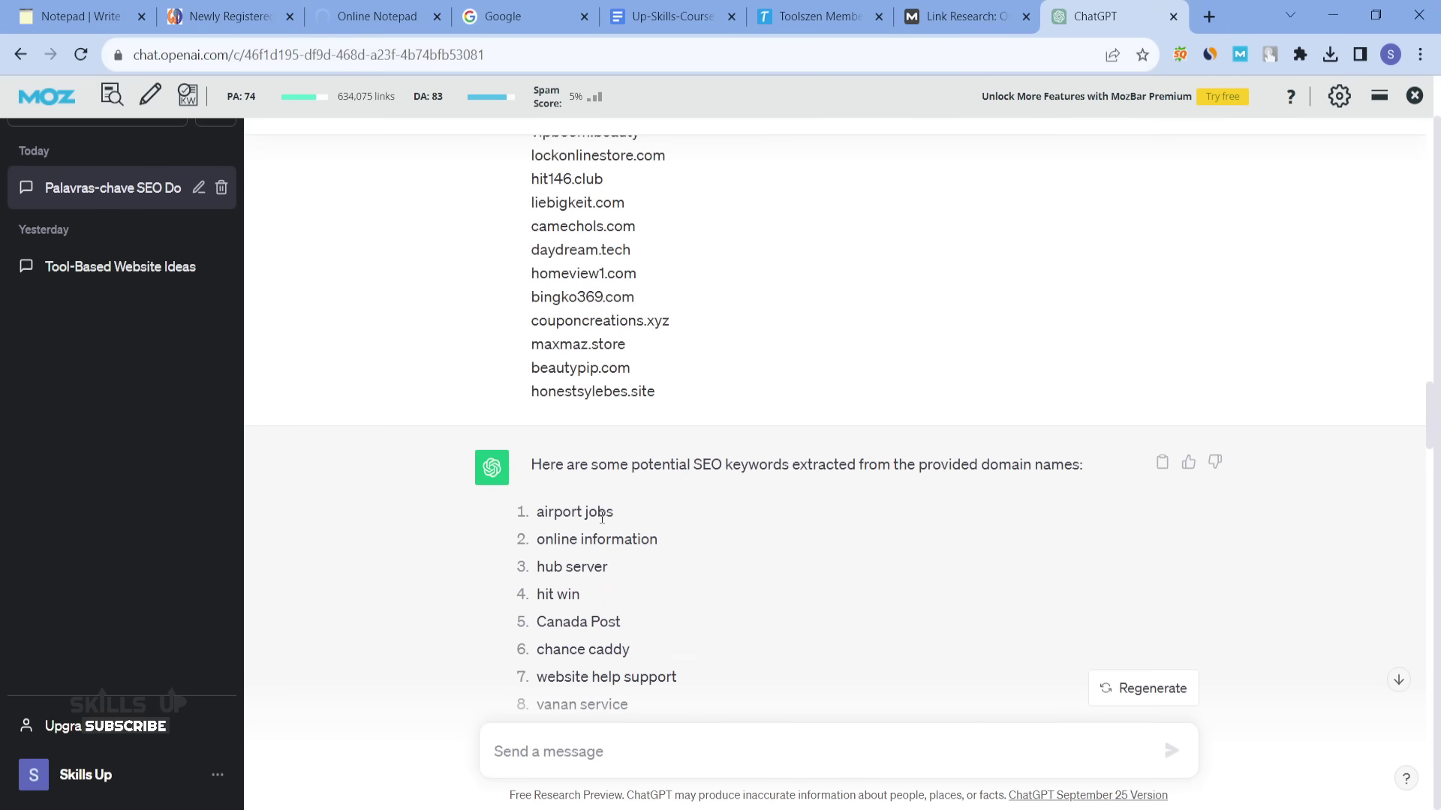
pyautogui.scroll(20, 601, 516)
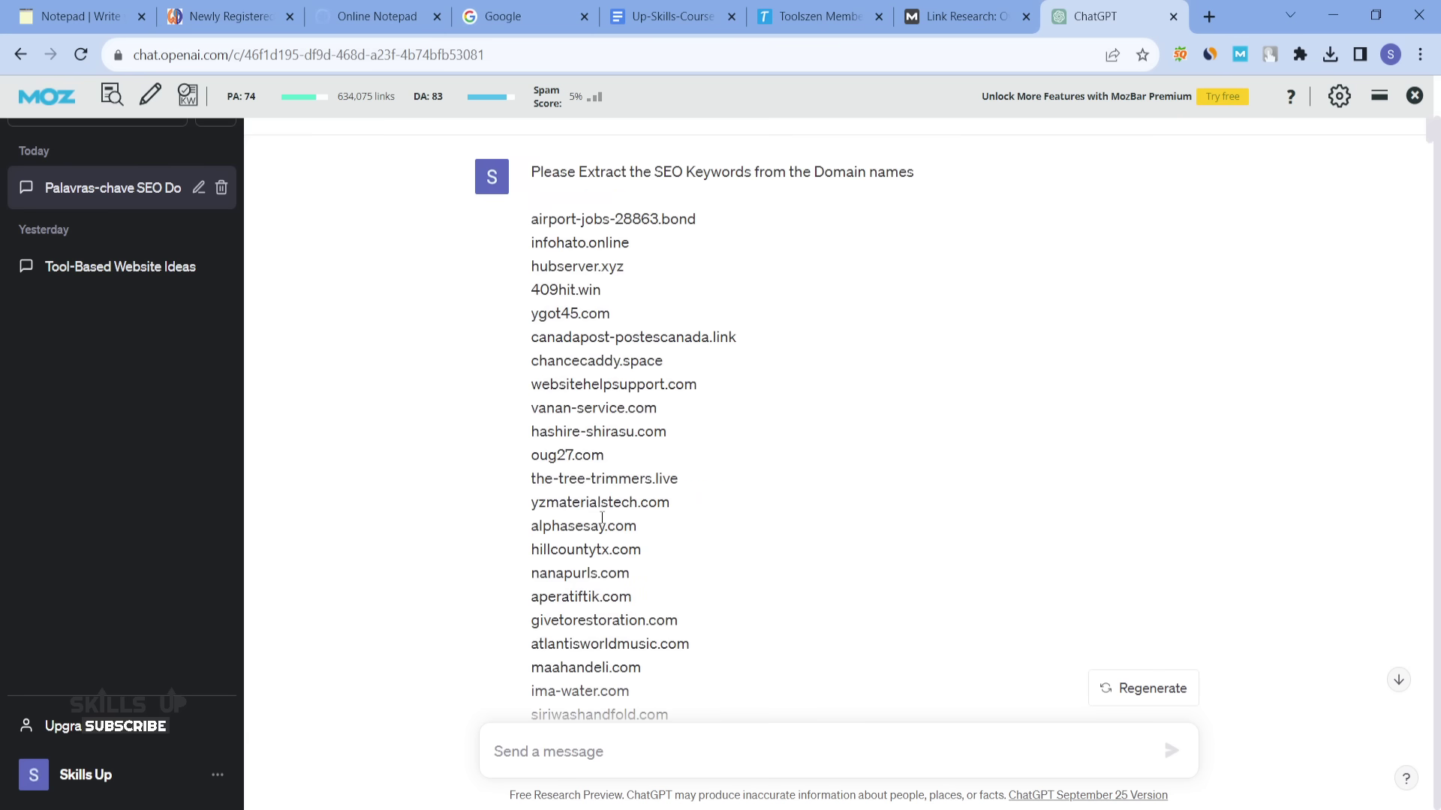
pyautogui.moveTo(694, 216); pyautogui.dragTo(534, 231)
pyautogui.rightClick(534, 227)
pyautogui.click(582, 280)
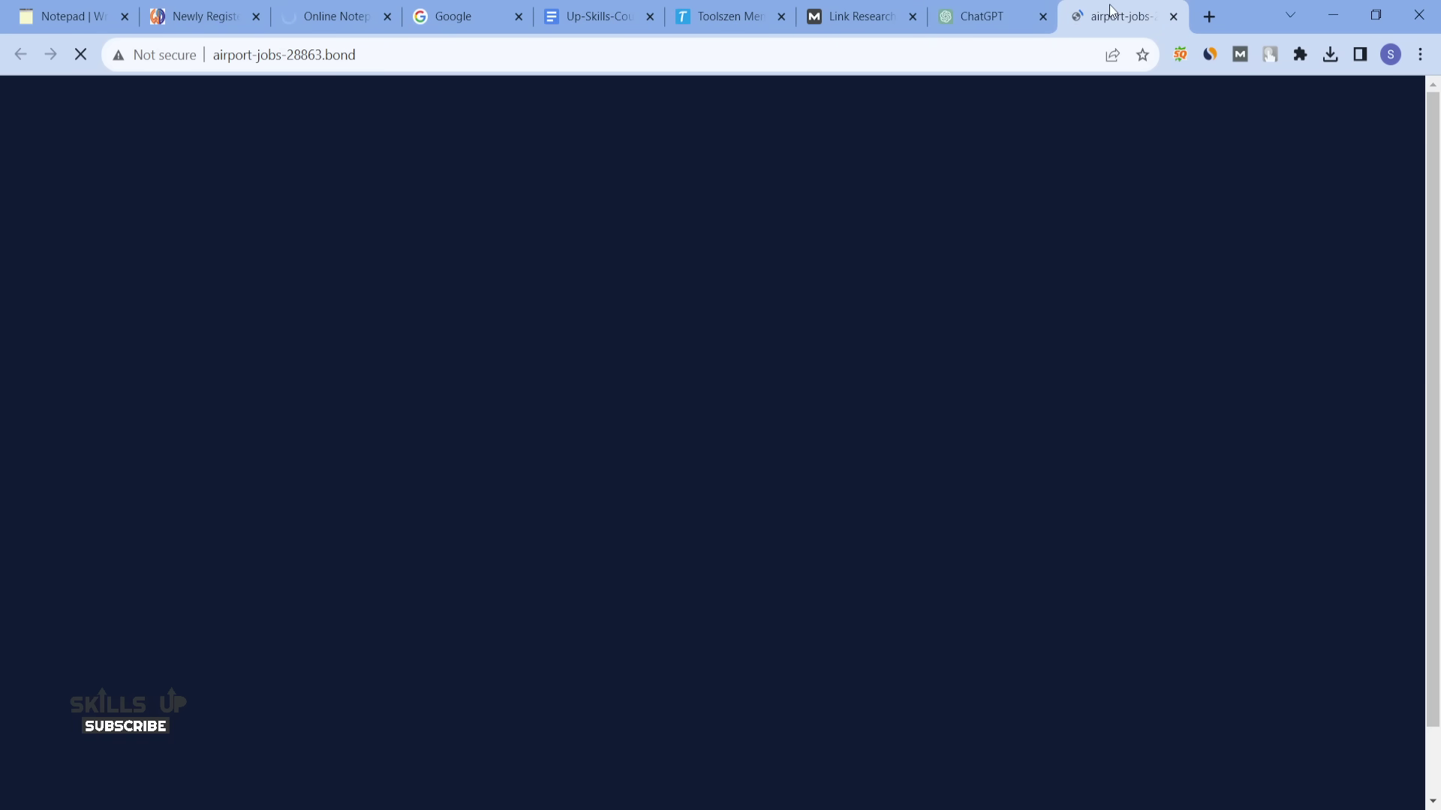
pyautogui.click(1173, 17)
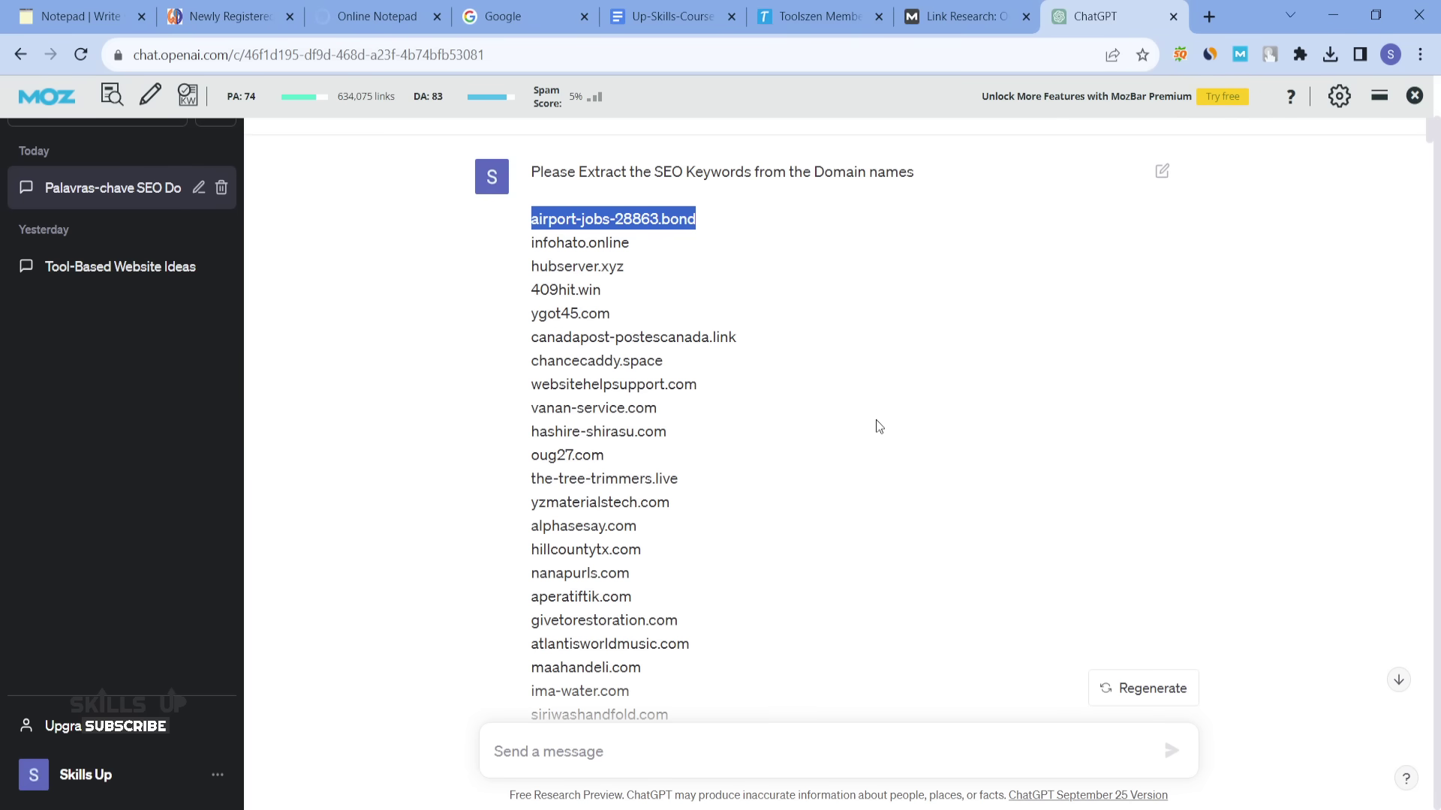
# Visit websitehelpsupport.com from the domain list in a new tab, inspect its landing page and close the tab
pyautogui.moveTo(532, 385); pyautogui.dragTo(702, 387)
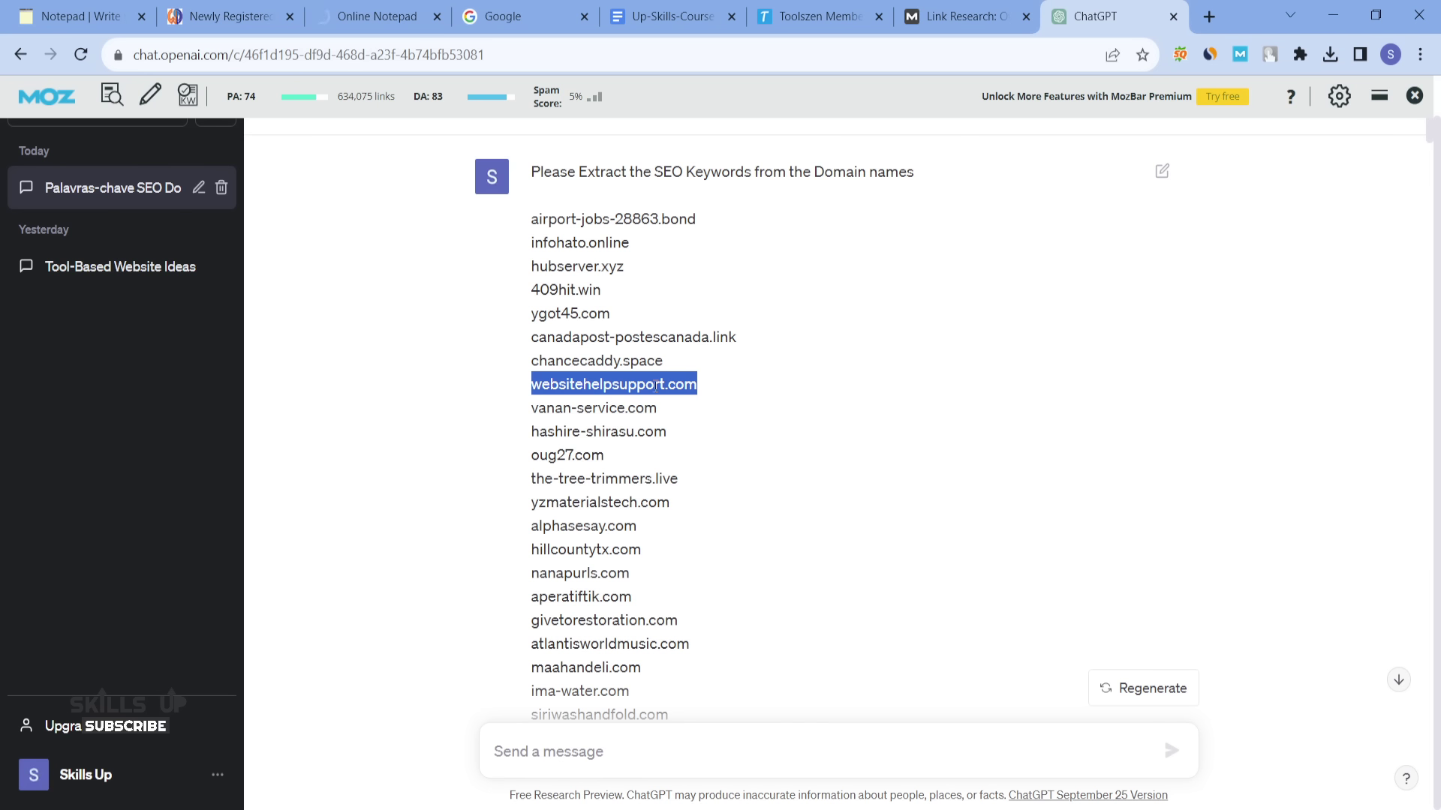
pyautogui.click(719, 442)
pyautogui.click(1007, 4)
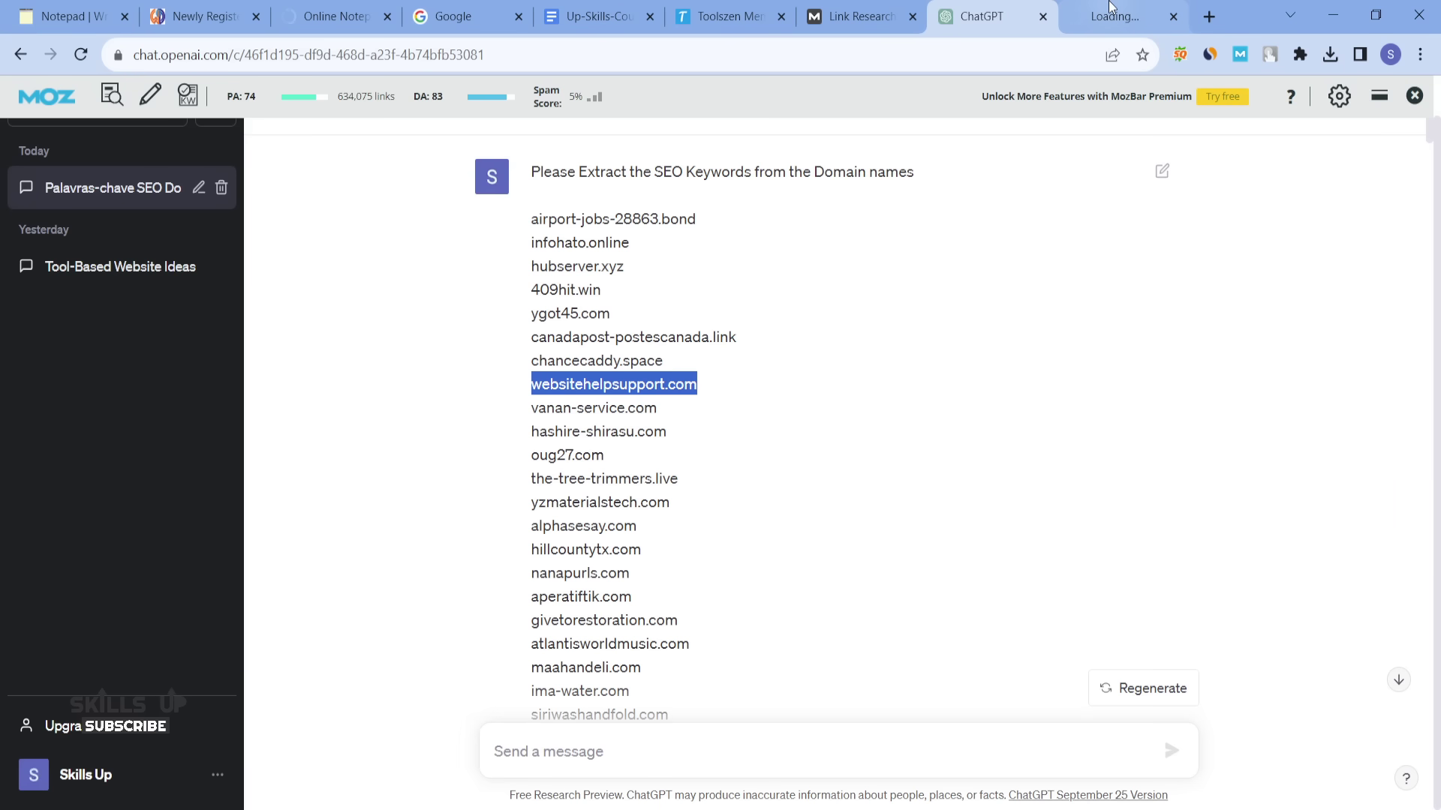
pyautogui.click(1109, 8)
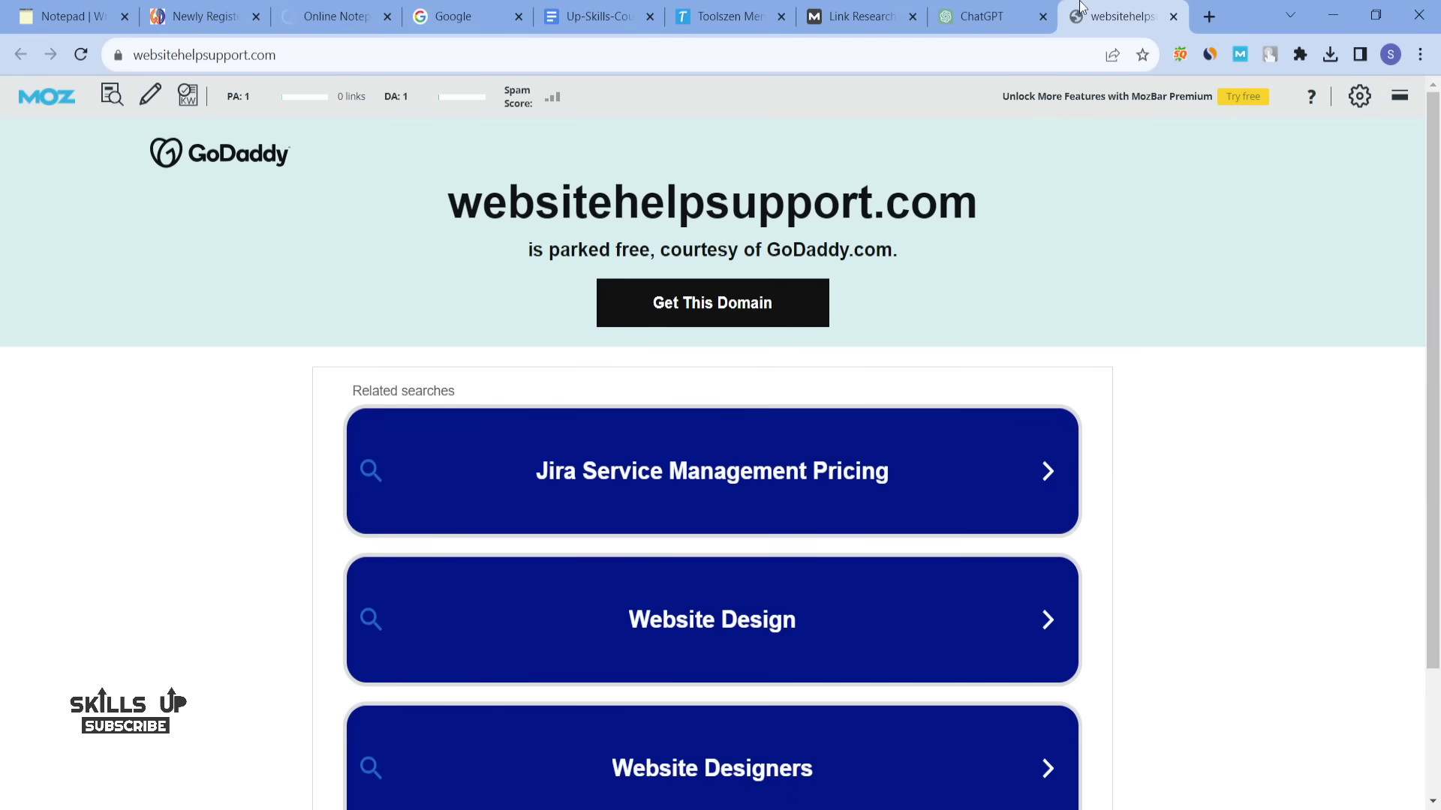
pyautogui.moveTo(406, 216); pyautogui.dragTo(953, 302)
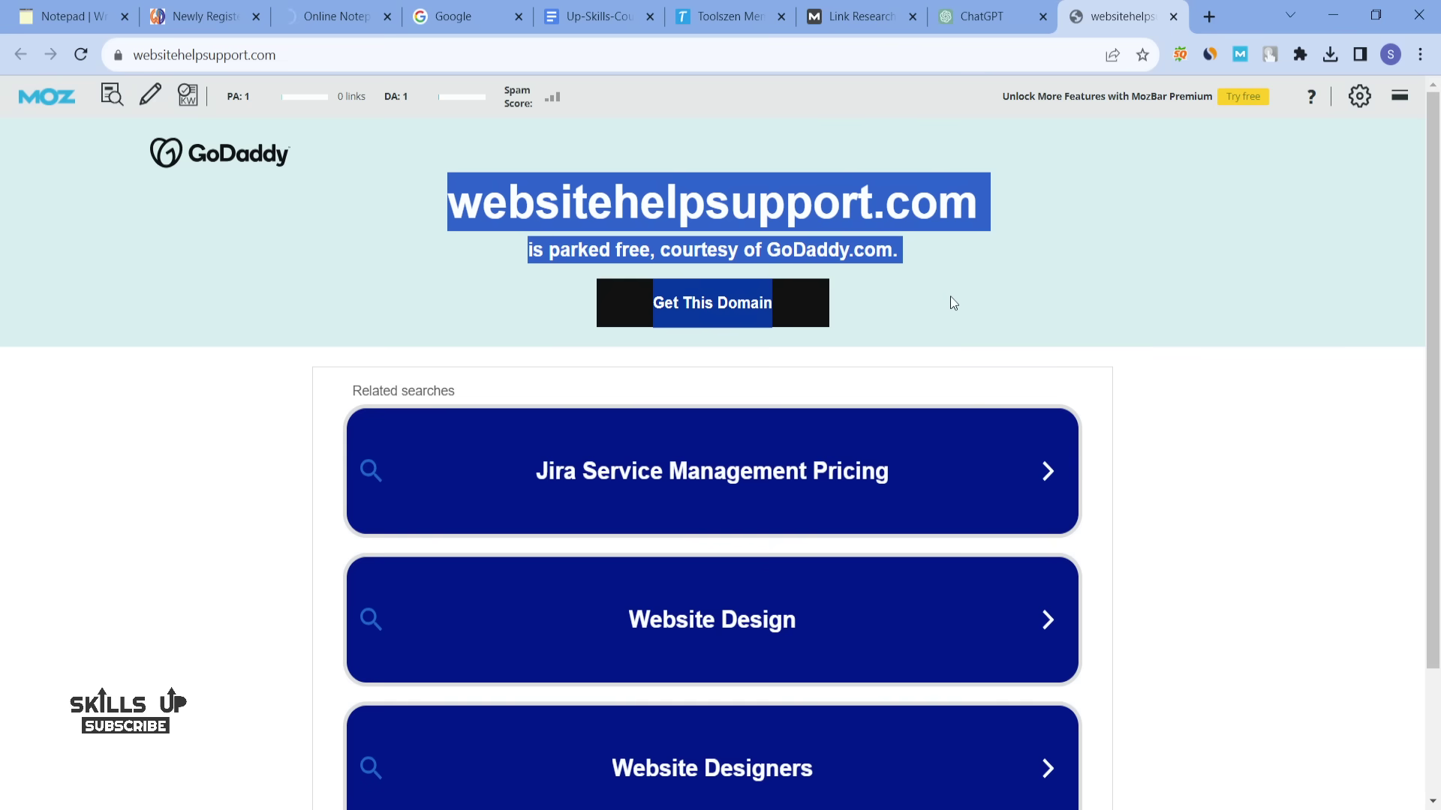
pyautogui.click(953, 302)
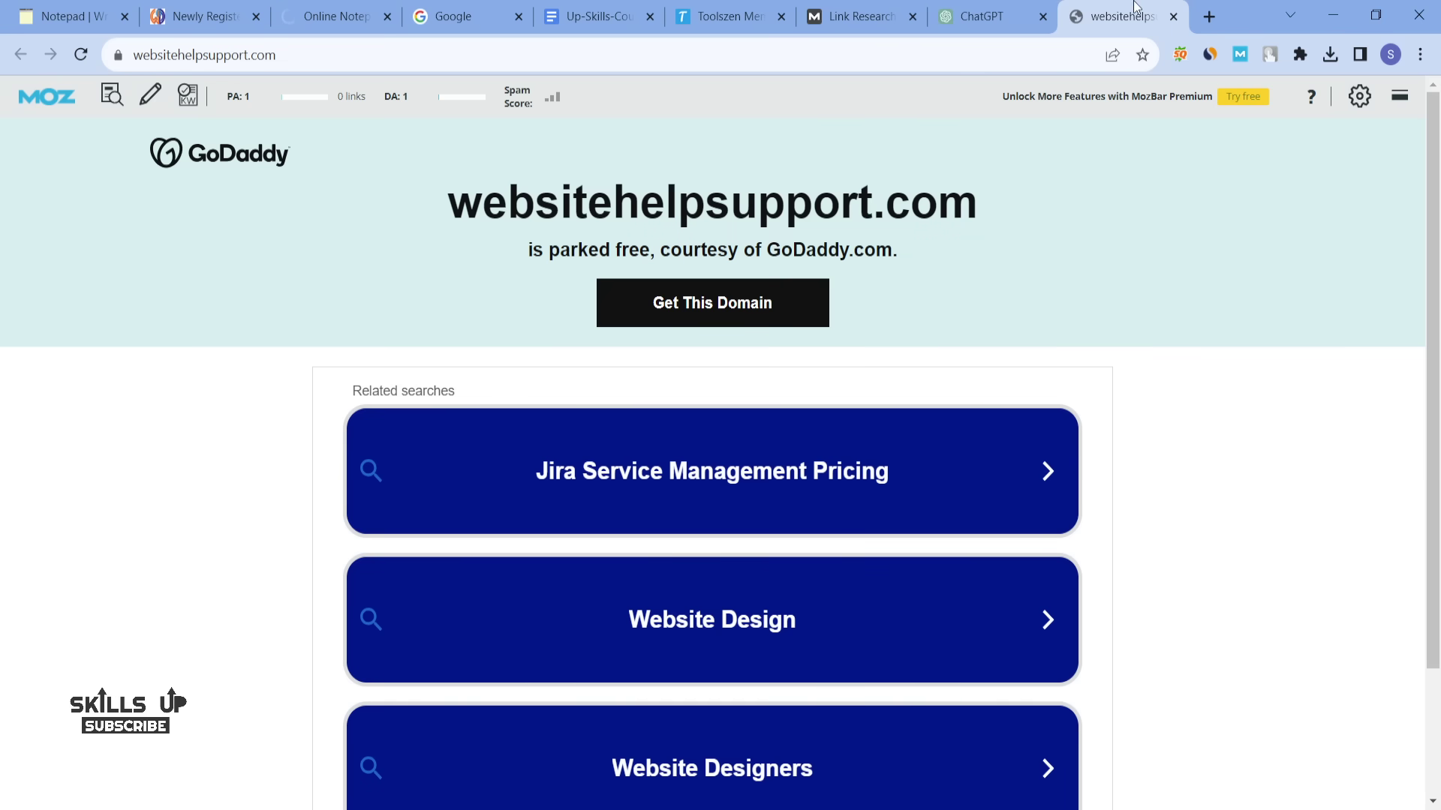
pyautogui.click(1175, 17)
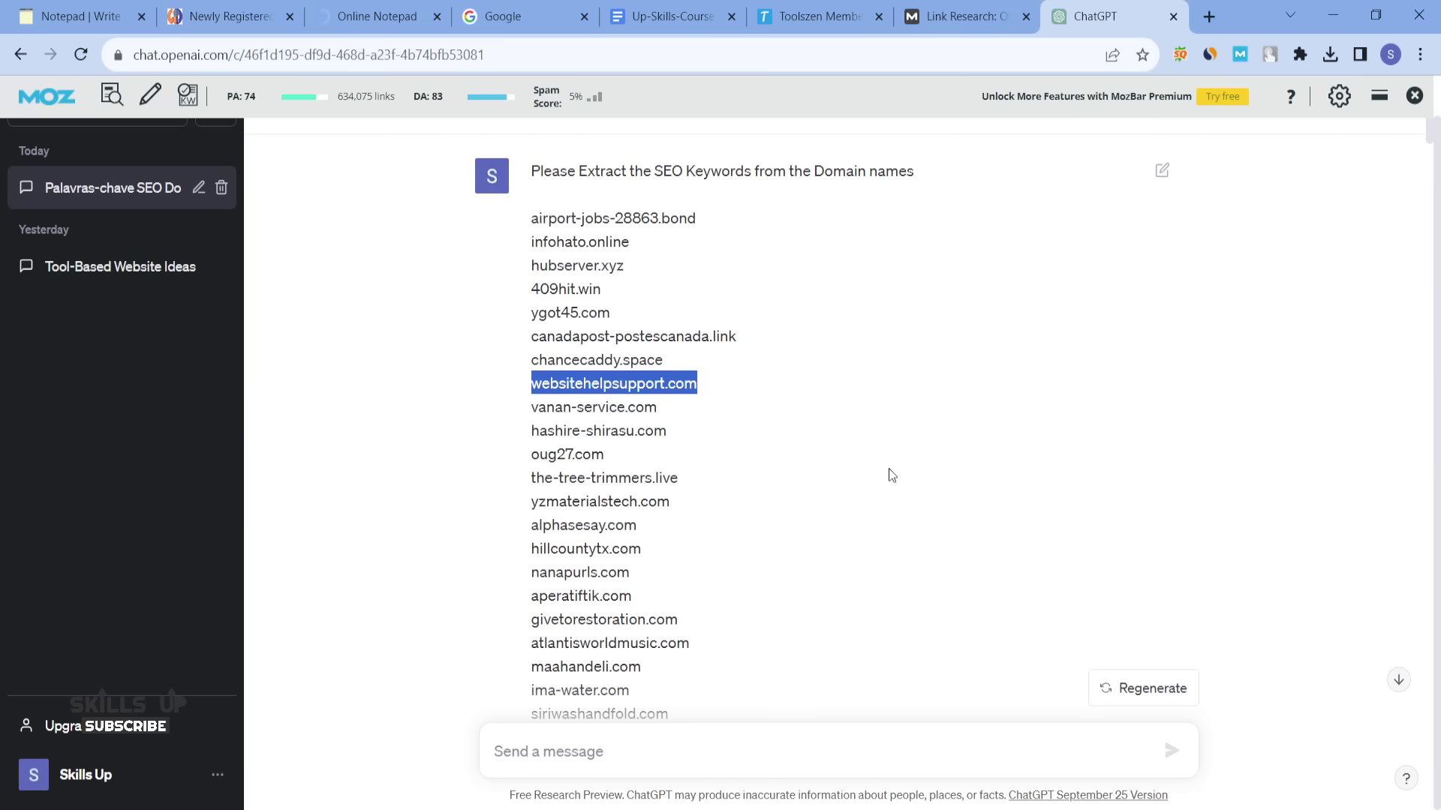
# Visit givetorestoration.com from the domain list in a new tab, check its page and close the tab
pyautogui.scroll(-3, 890, 473)
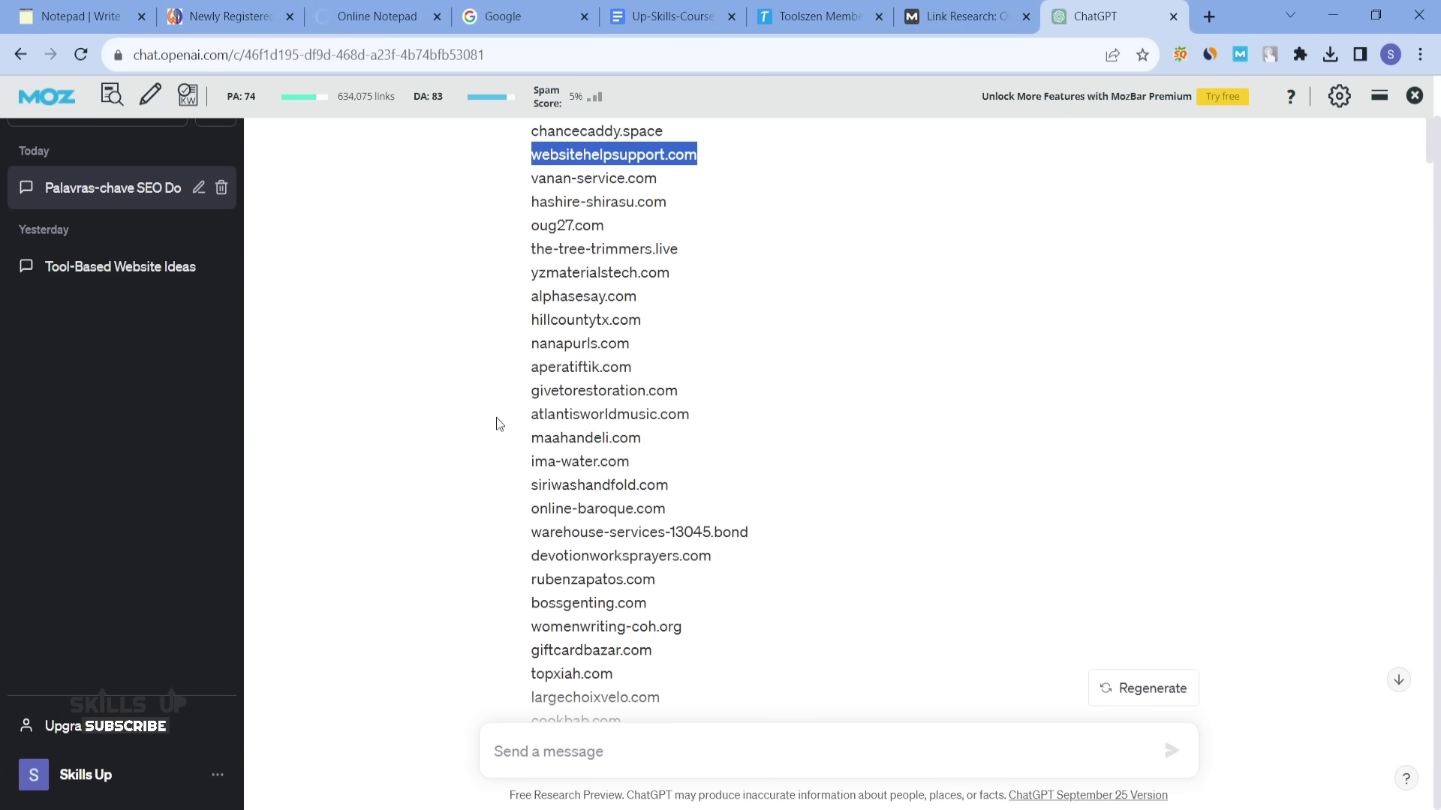
pyautogui.moveTo(523, 393); pyautogui.dragTo(682, 394)
pyautogui.click(689, 397)
pyautogui.doubleClick(565, 387)
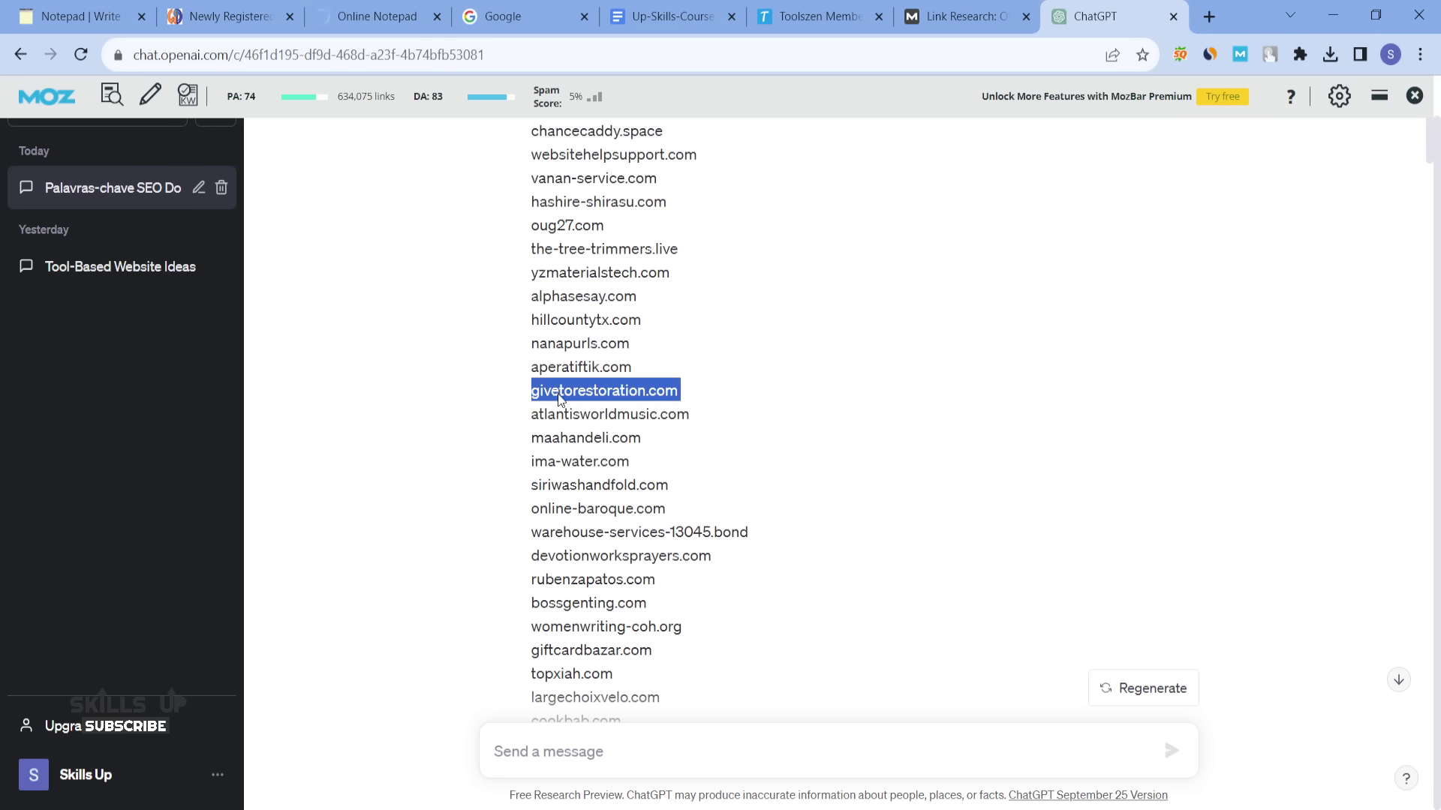
pyautogui.click(631, 445)
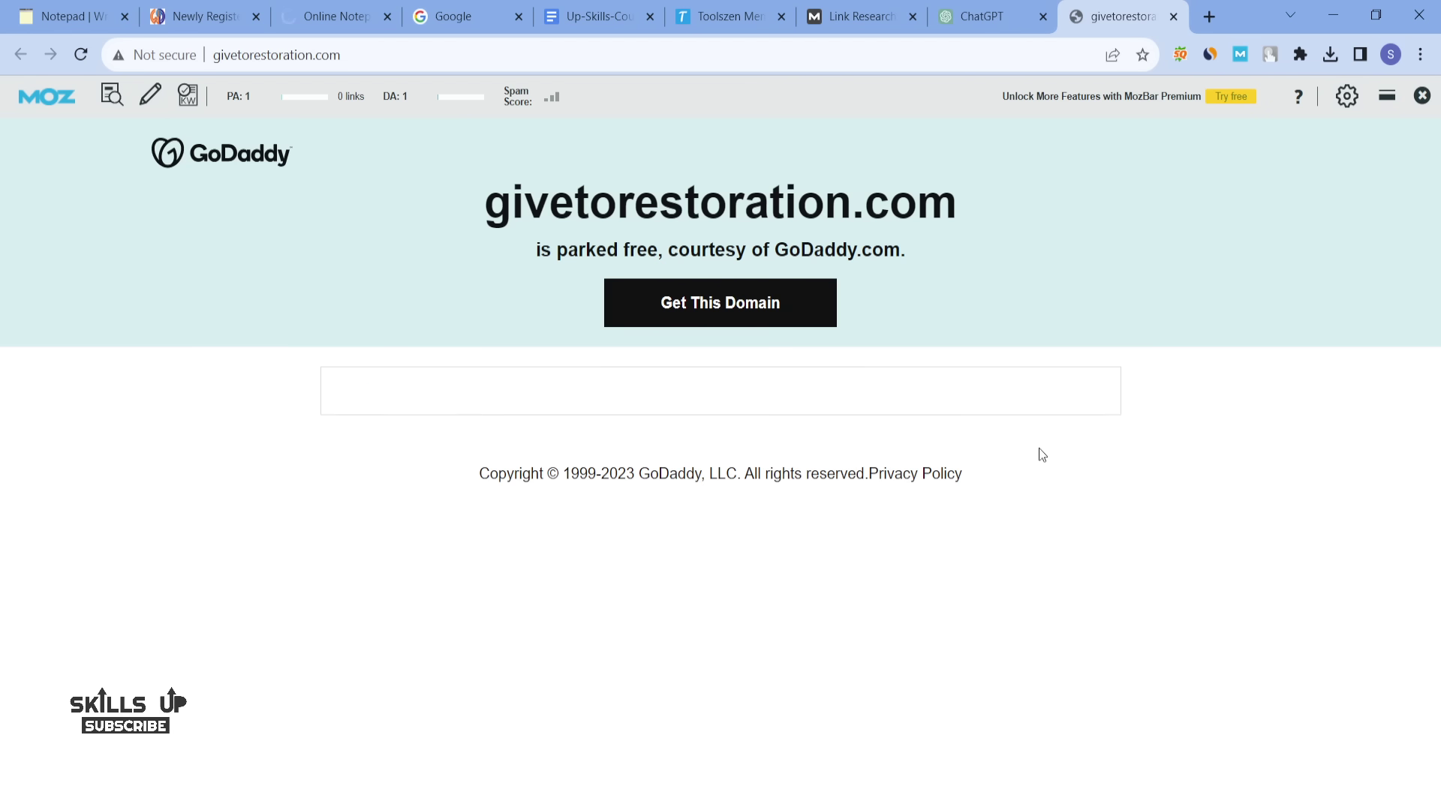
pyautogui.click(1173, 16)
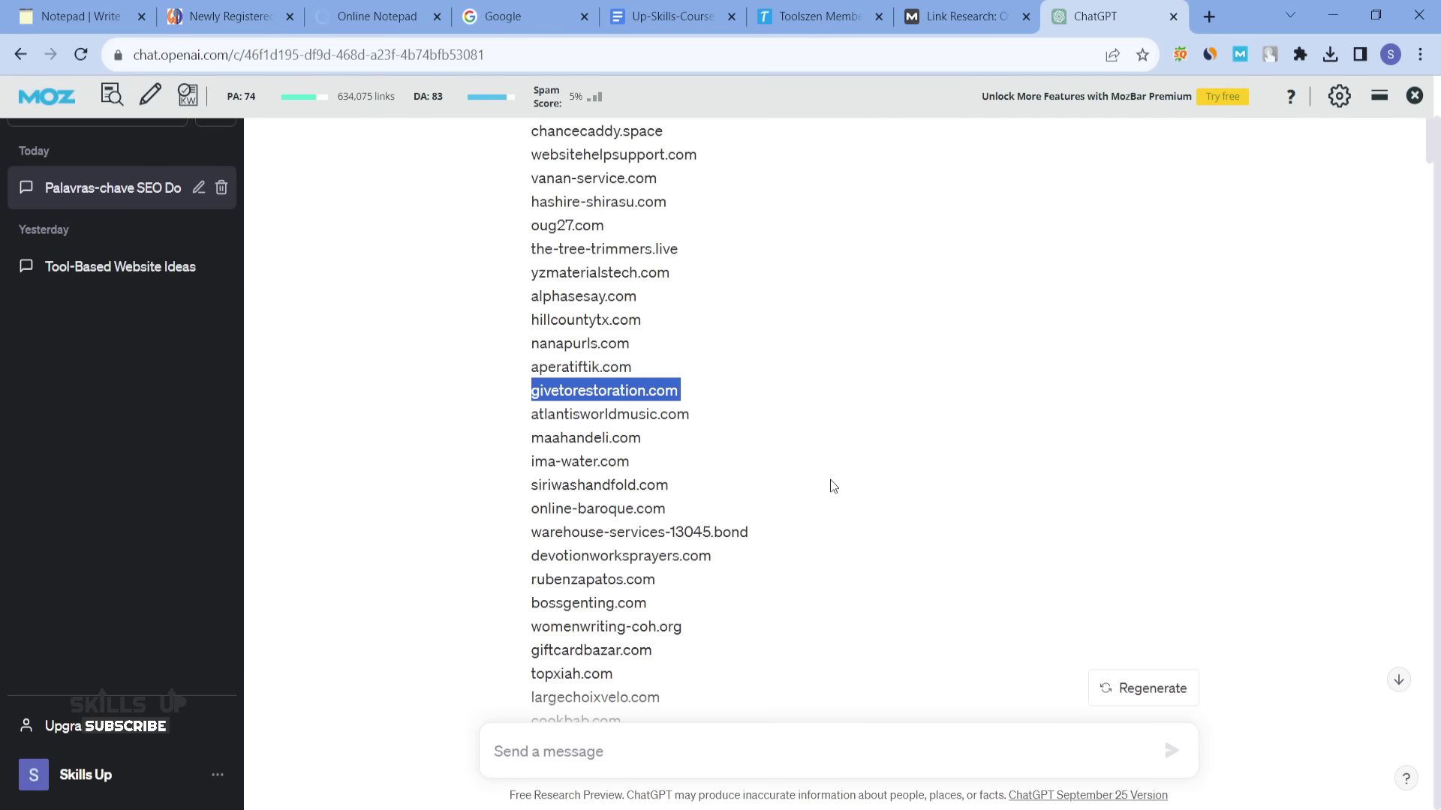
# Look through the submitted domain list for niche-revealing names such as giftcardbazar.com, yourrealselfboutique.com and hostconnectz.com
pyautogui.scroll(-3, 830, 484)
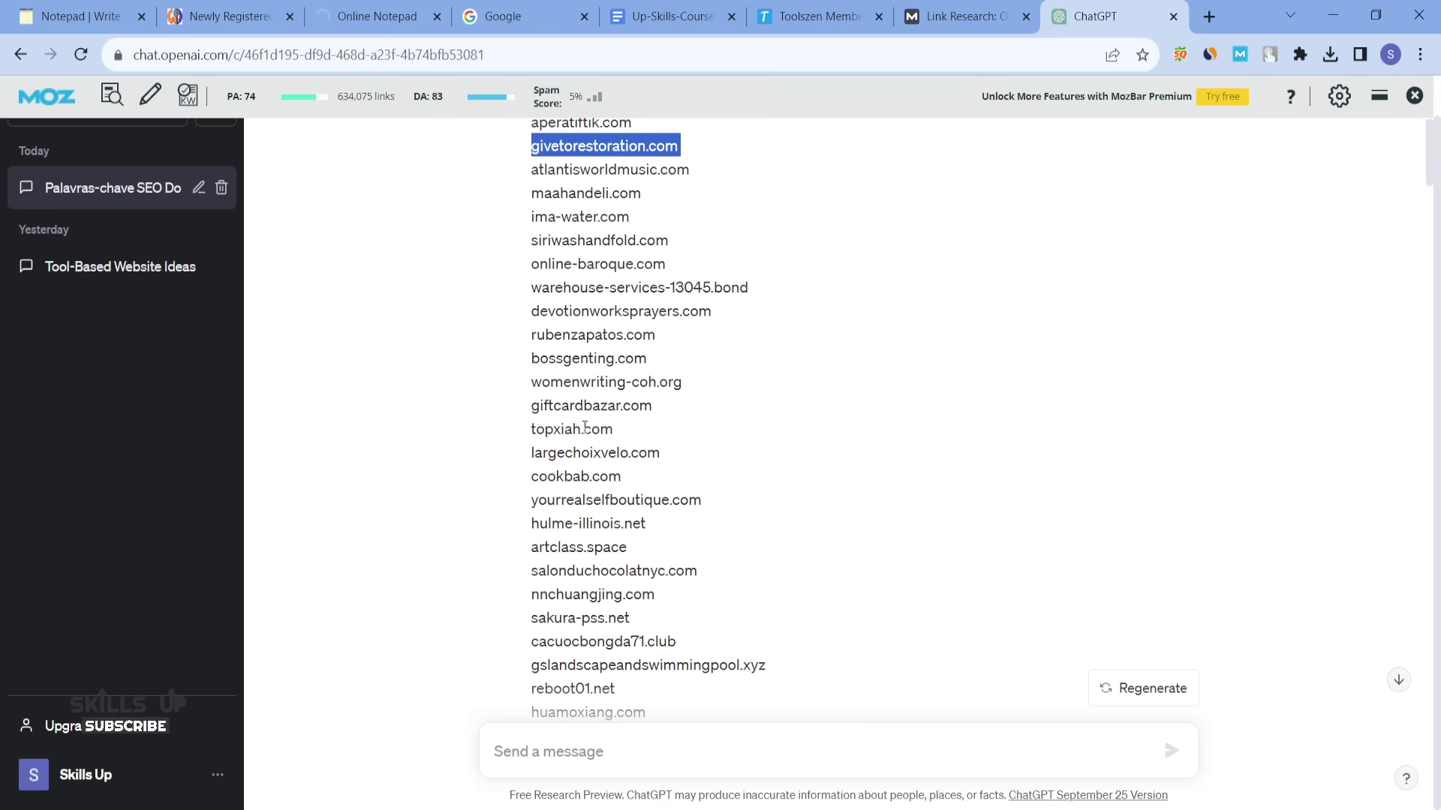
pyautogui.moveTo(534, 417); pyautogui.dragTo(722, 399)
pyautogui.click(721, 400)
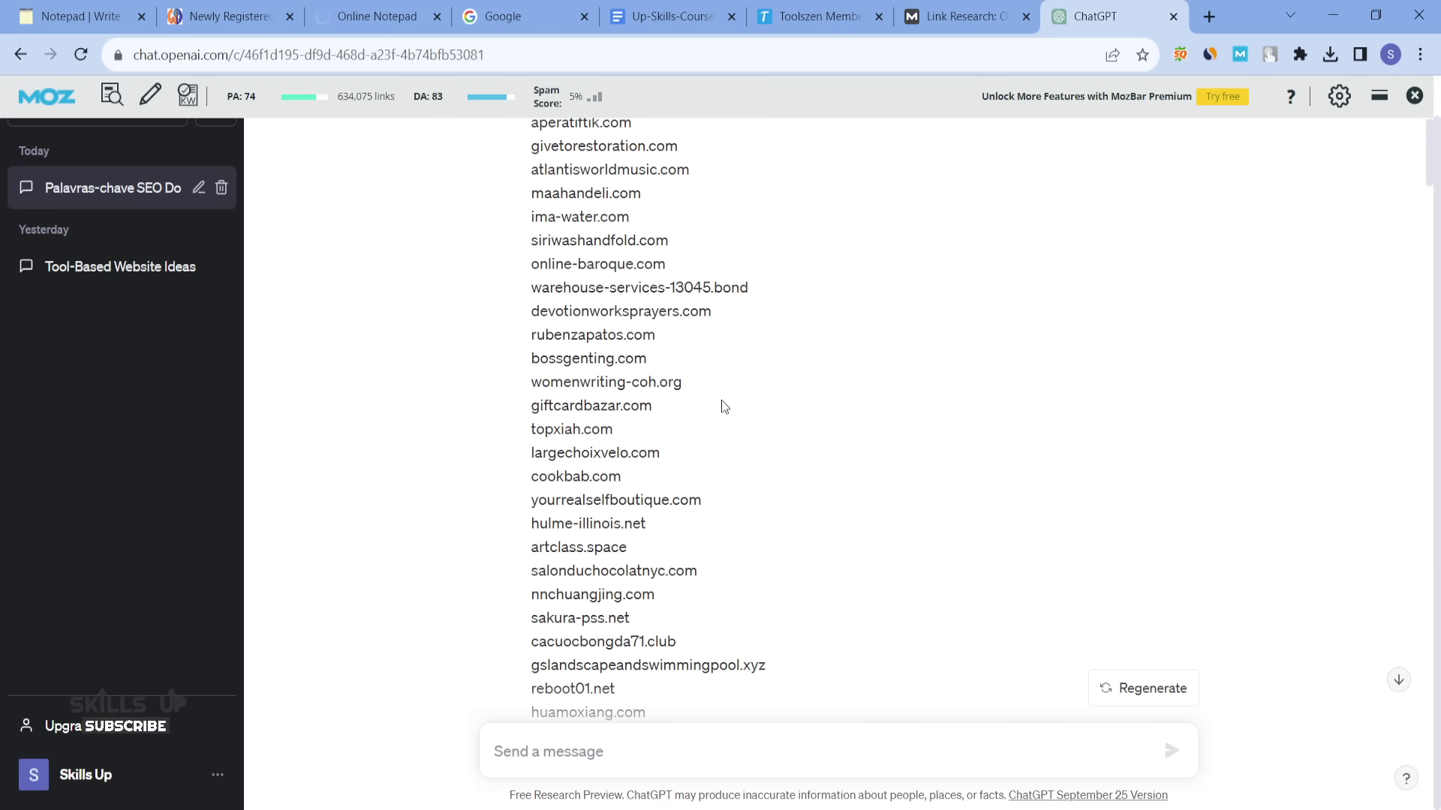
pyautogui.moveTo(529, 500); pyautogui.dragTo(711, 503)
pyautogui.click(715, 498)
pyautogui.scroll(-2, 530, 589)
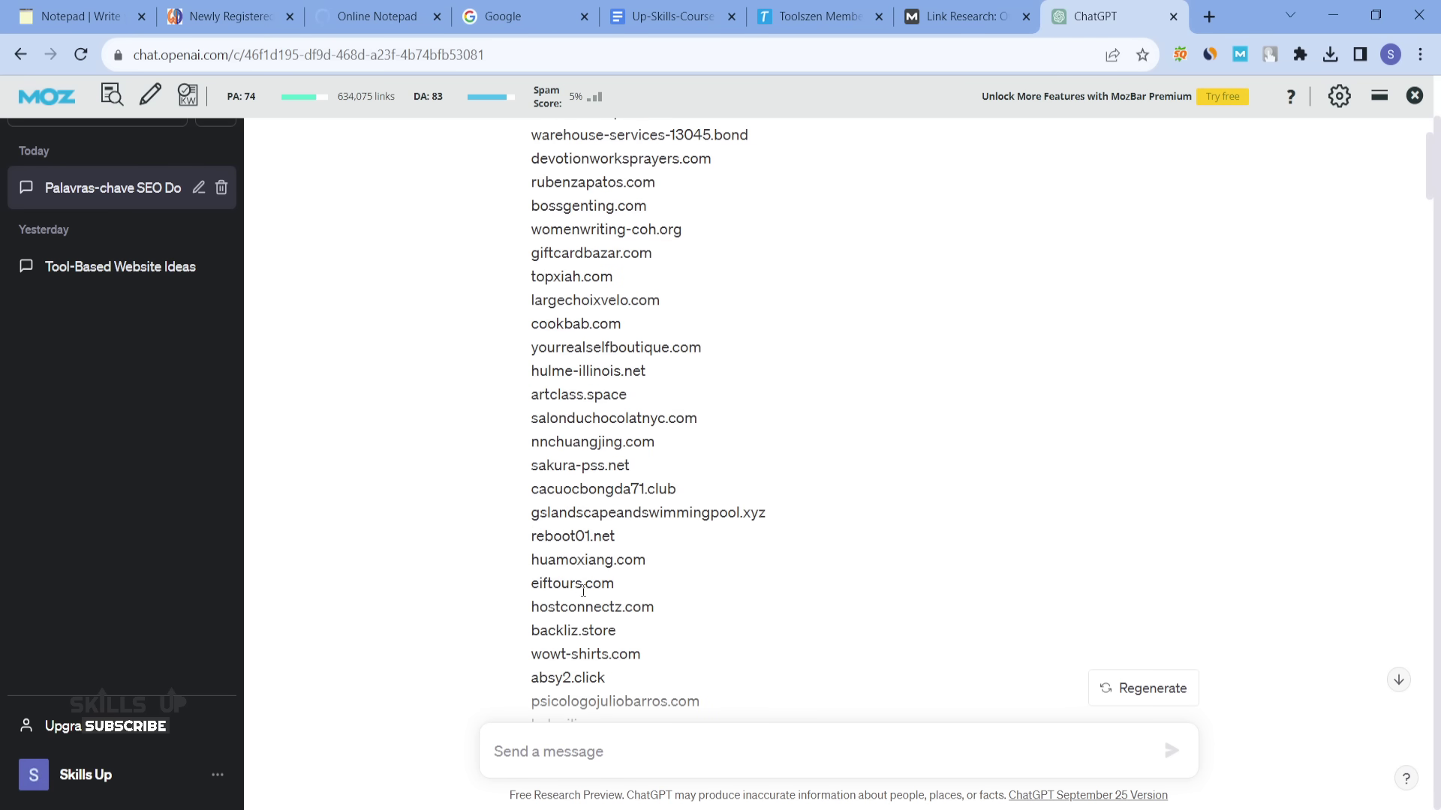
pyautogui.moveTo(667, 602); pyautogui.dragTo(530, 606)
pyautogui.click(530, 606)
pyautogui.scroll(-2, 529, 607)
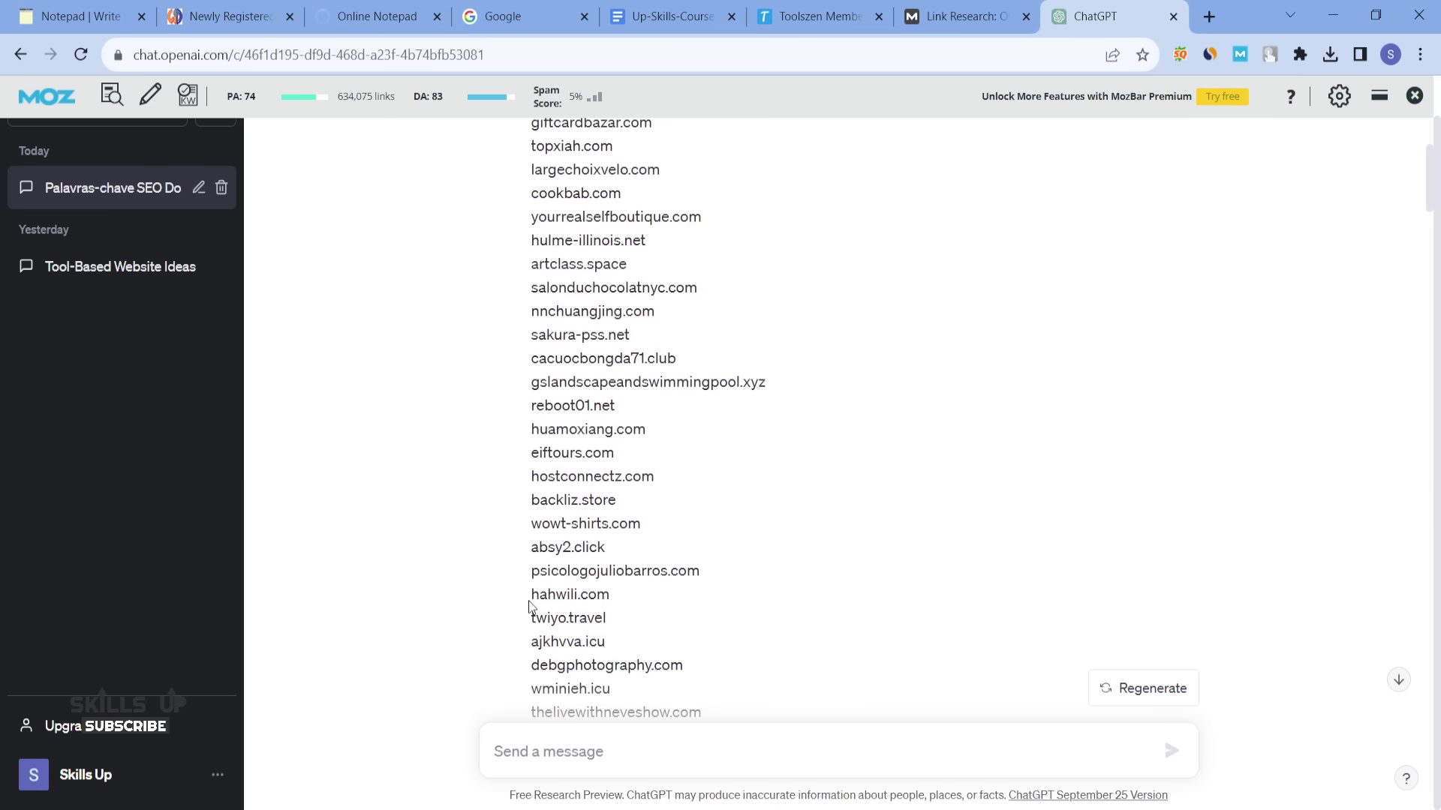
# Review the Method 10 notes on newly registered domains alongside the whoisds.com free download page
pyautogui.click(63, 12)
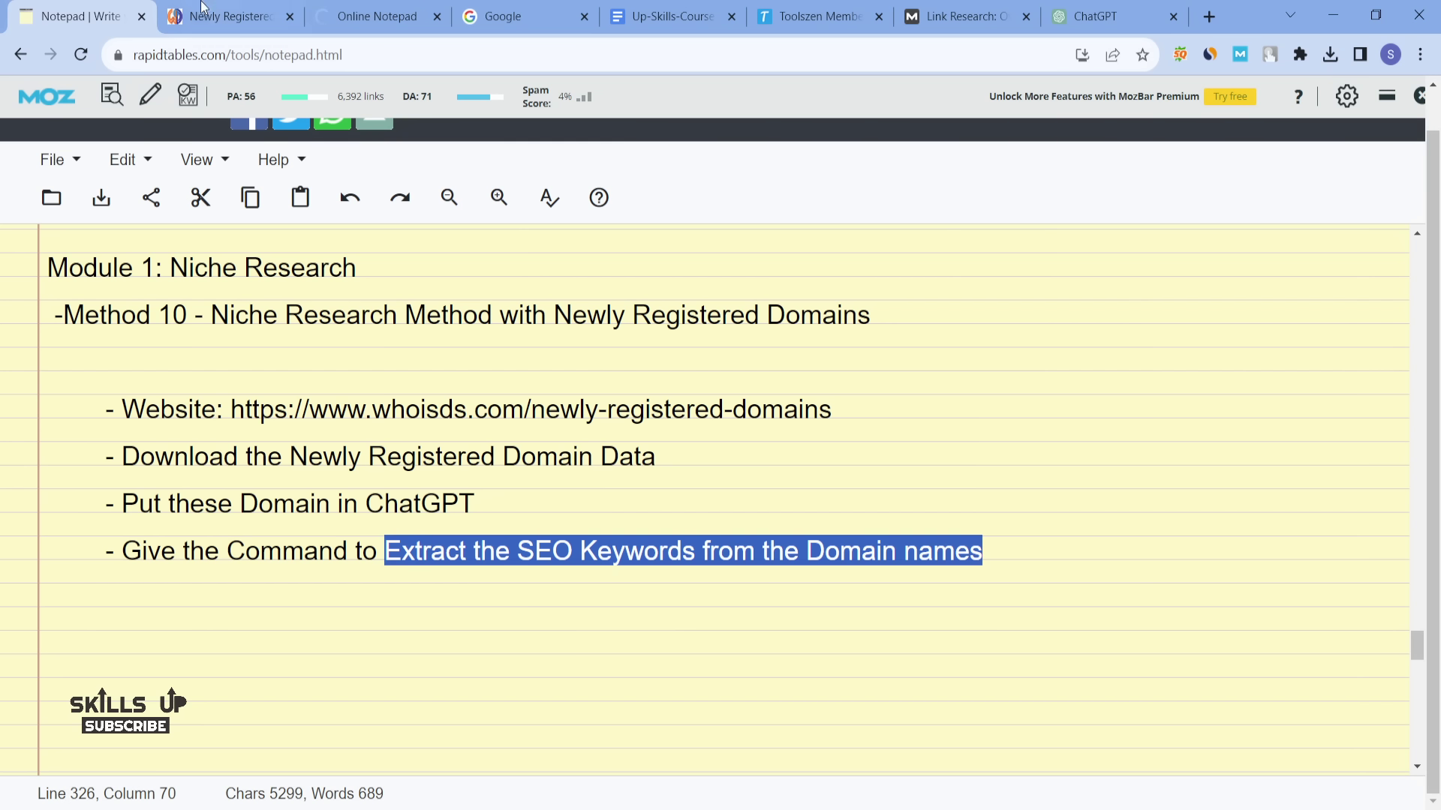
pyautogui.click(240, 23)
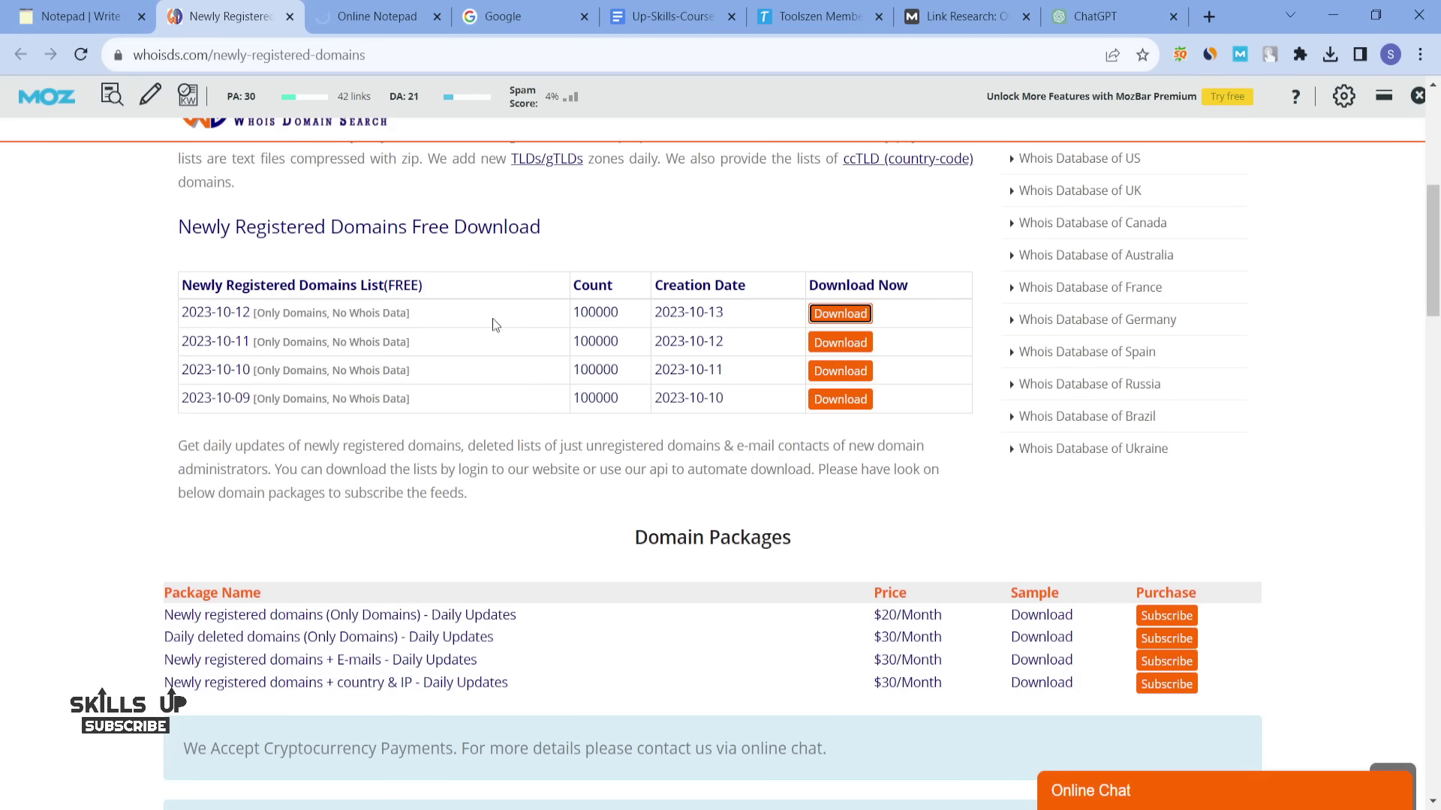
pyautogui.click(75, 17)
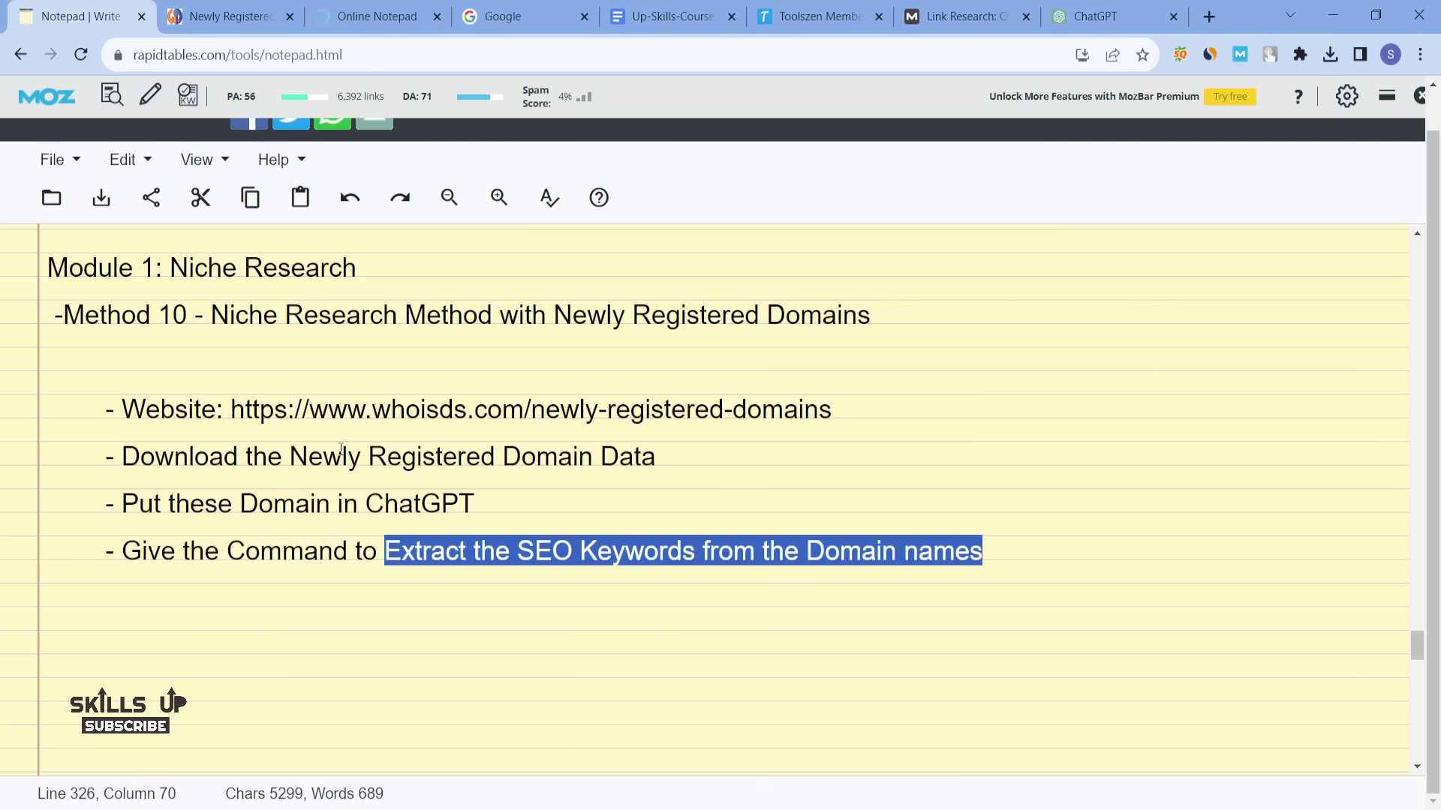
pyautogui.click(388, 599)
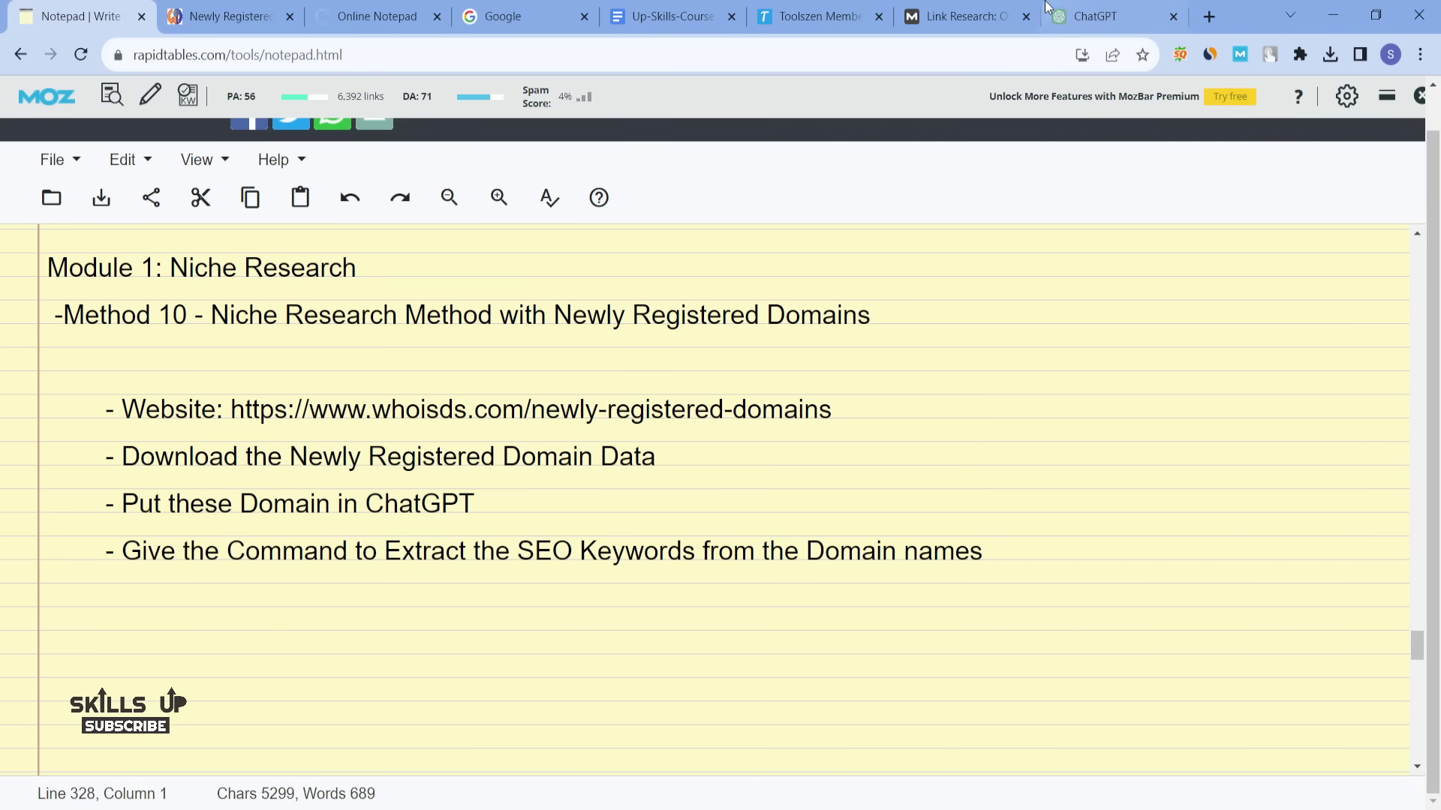
# Return to ChatGPT and scan the numbered list of extracted SEO keywords for usable niches
pyautogui.click(1091, 16)
pyautogui.scroll(-20, 861, 441)
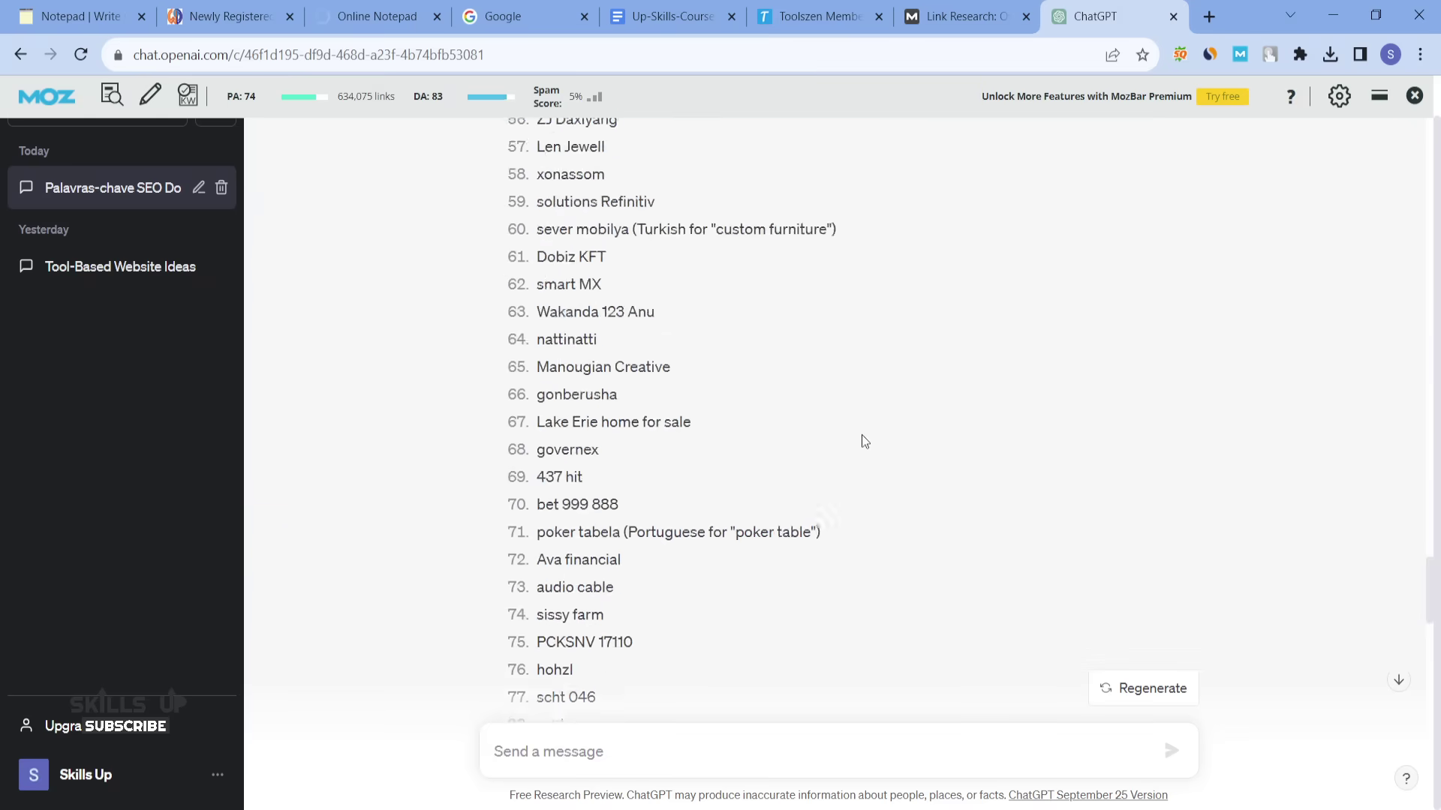
pyautogui.scroll(3, 862, 441)
pyautogui.scroll(7, 861, 441)
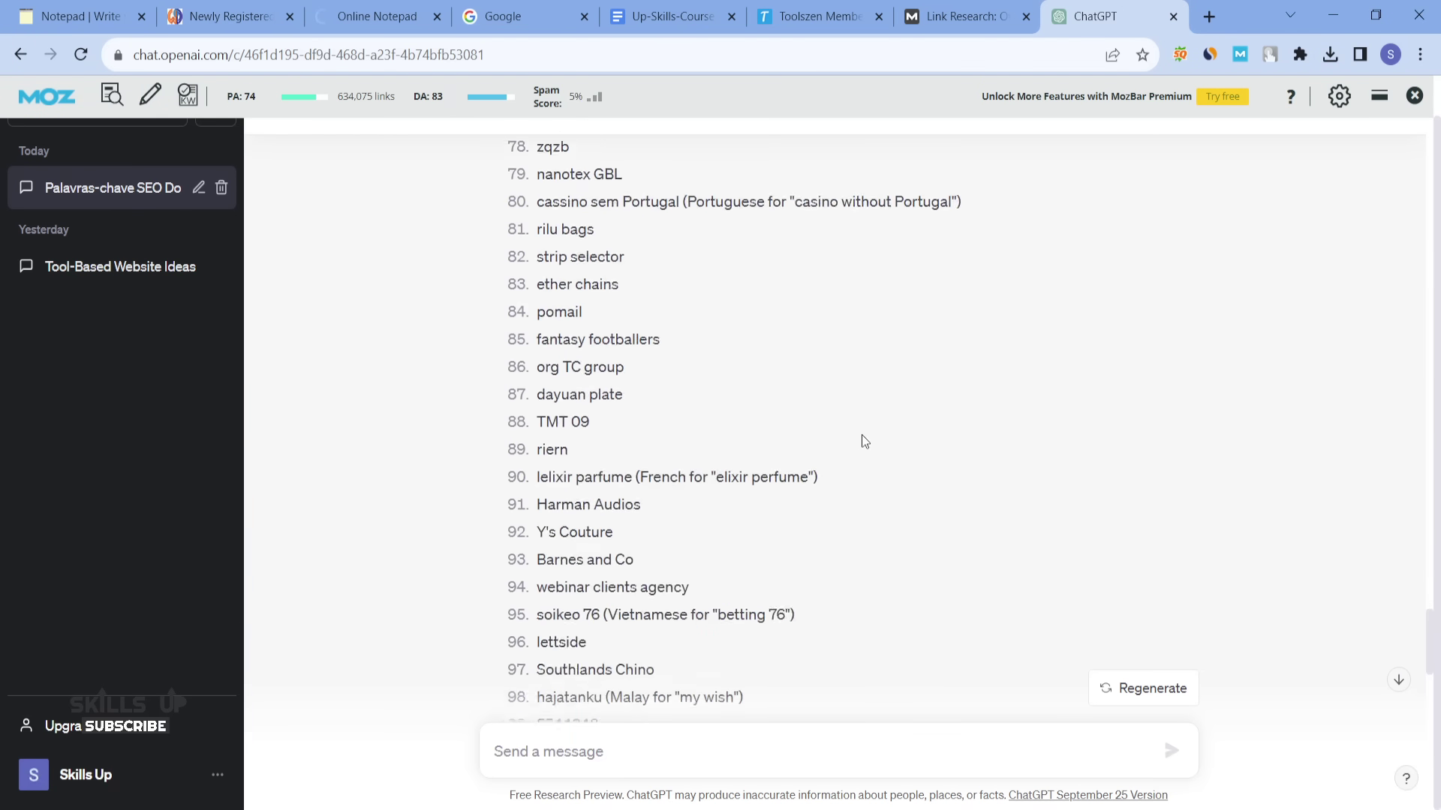
pyautogui.scroll(3, 525, 359)
pyautogui.scroll(4, 525, 356)
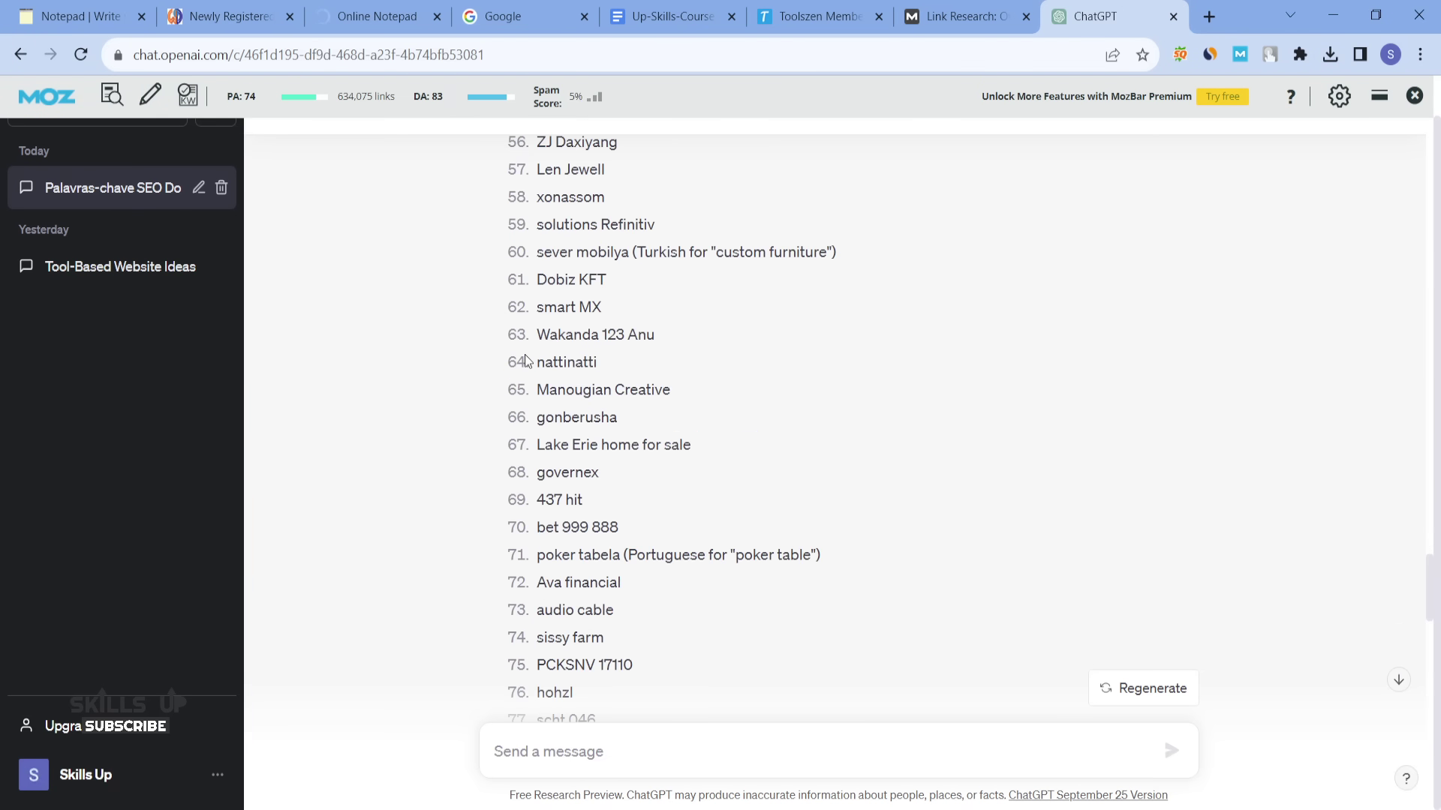
pyautogui.scroll(4, 524, 356)
pyautogui.scroll(10, 525, 354)
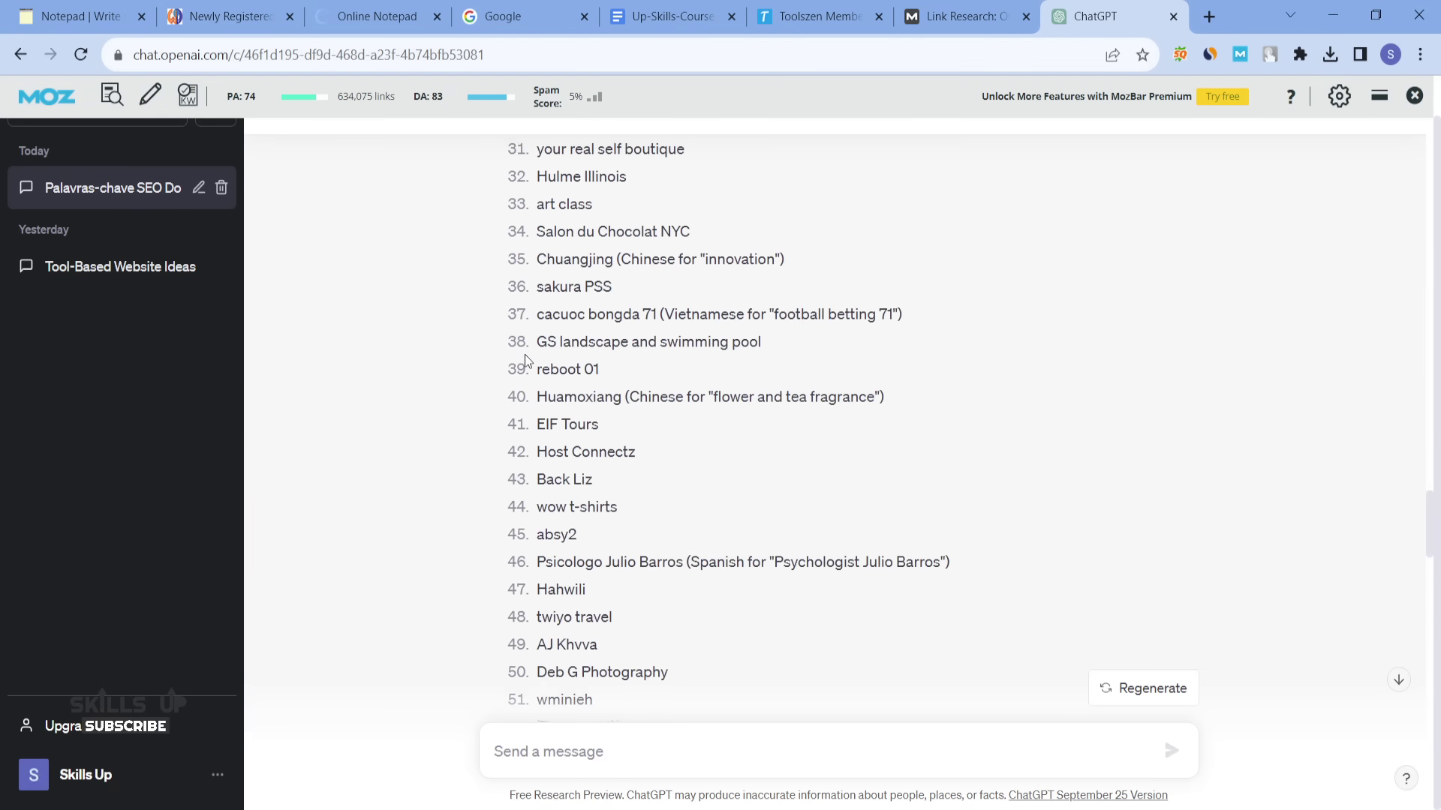
pyautogui.scroll(8, 526, 360)
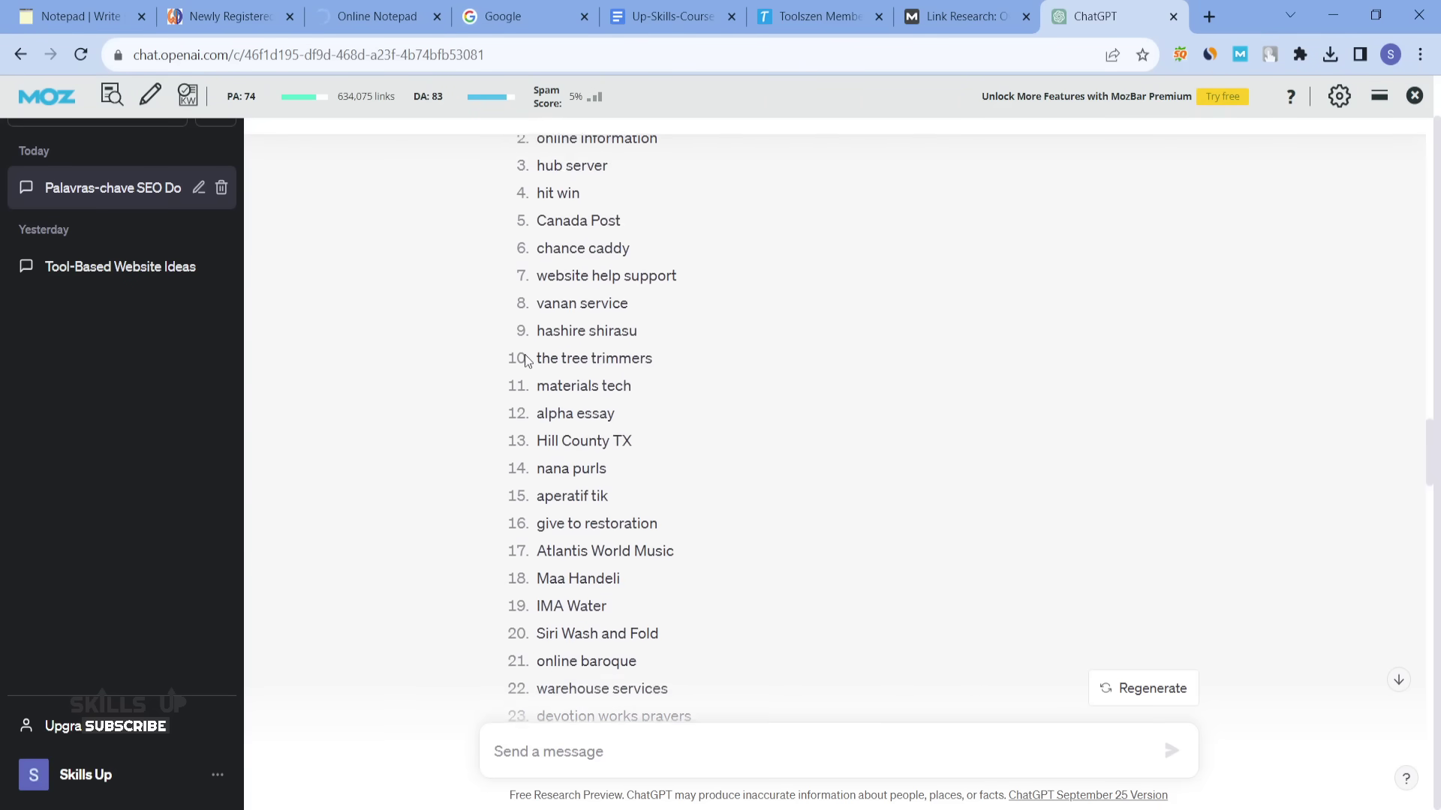
pyautogui.scroll(-9, 524, 354)
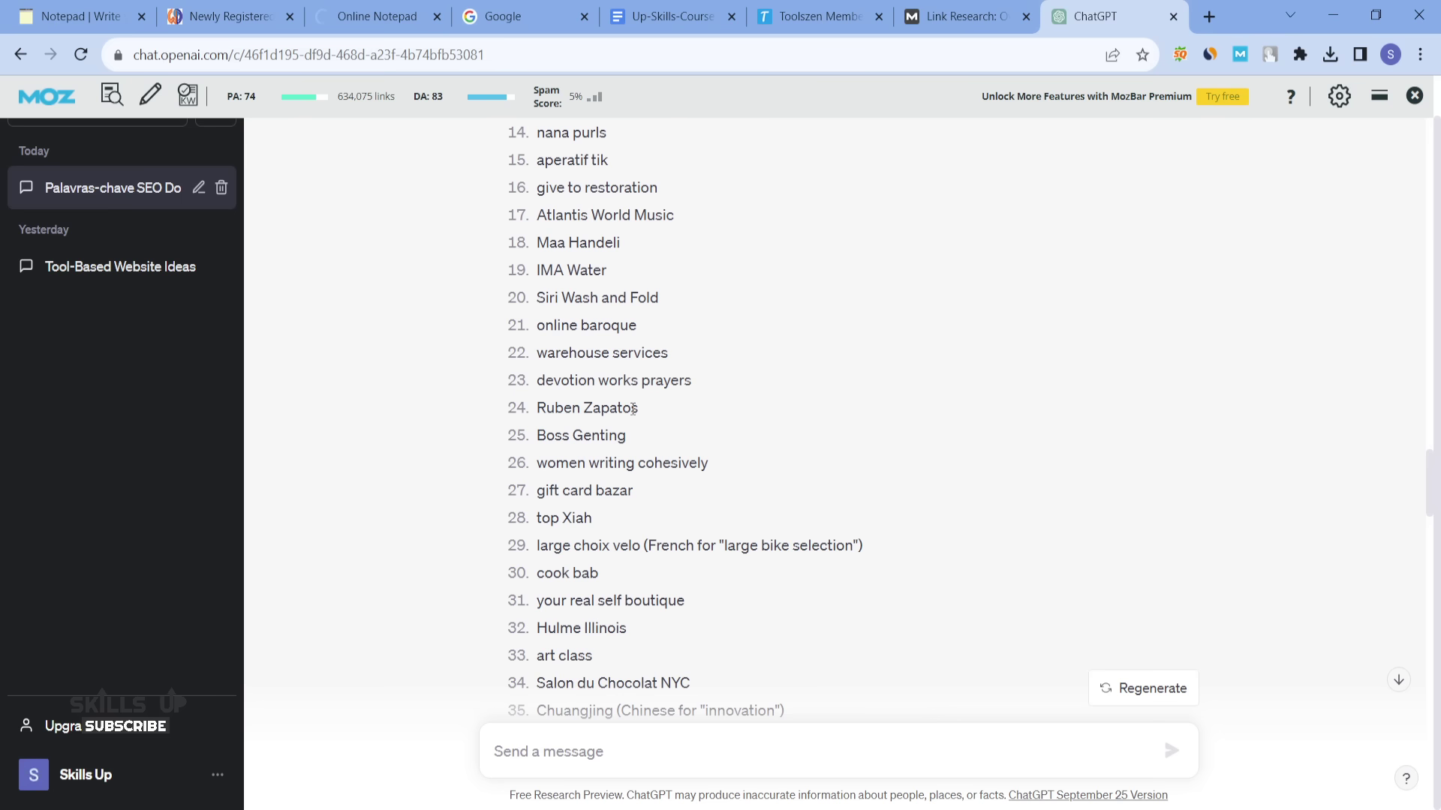
# Examine the keyword entries from nana purls to online baroque, including Atlantis World Music, as possible niches
pyautogui.moveTo(537, 216); pyautogui.dragTo(567, 215)
pyautogui.click(526, 319)
pyautogui.moveTo(659, 320); pyautogui.dragTo(536, 132)
pyautogui.click(460, 337)
# Start a new ChatGPT conversation
pyautogui.scroll(2, 113, 330)
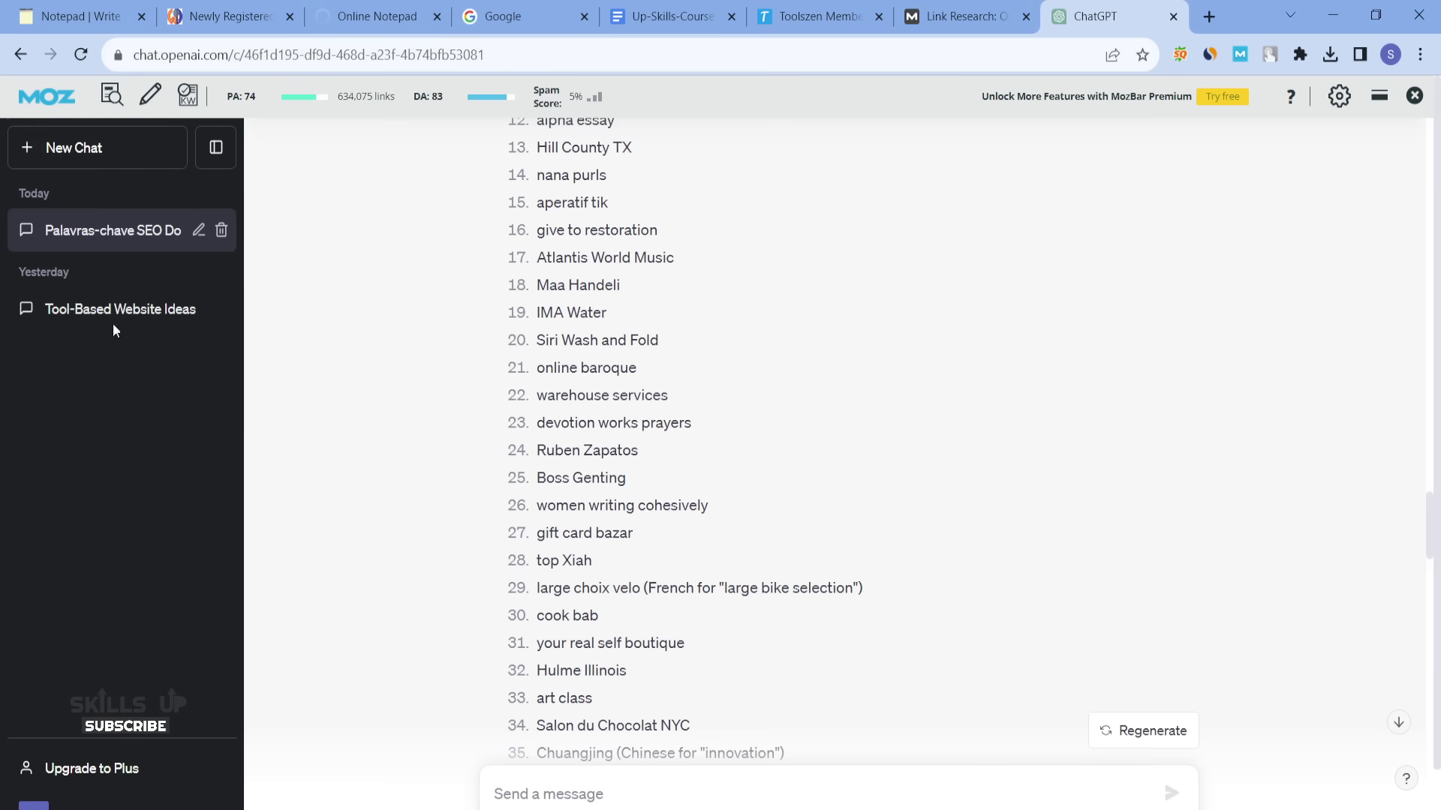
pyautogui.click(88, 168)
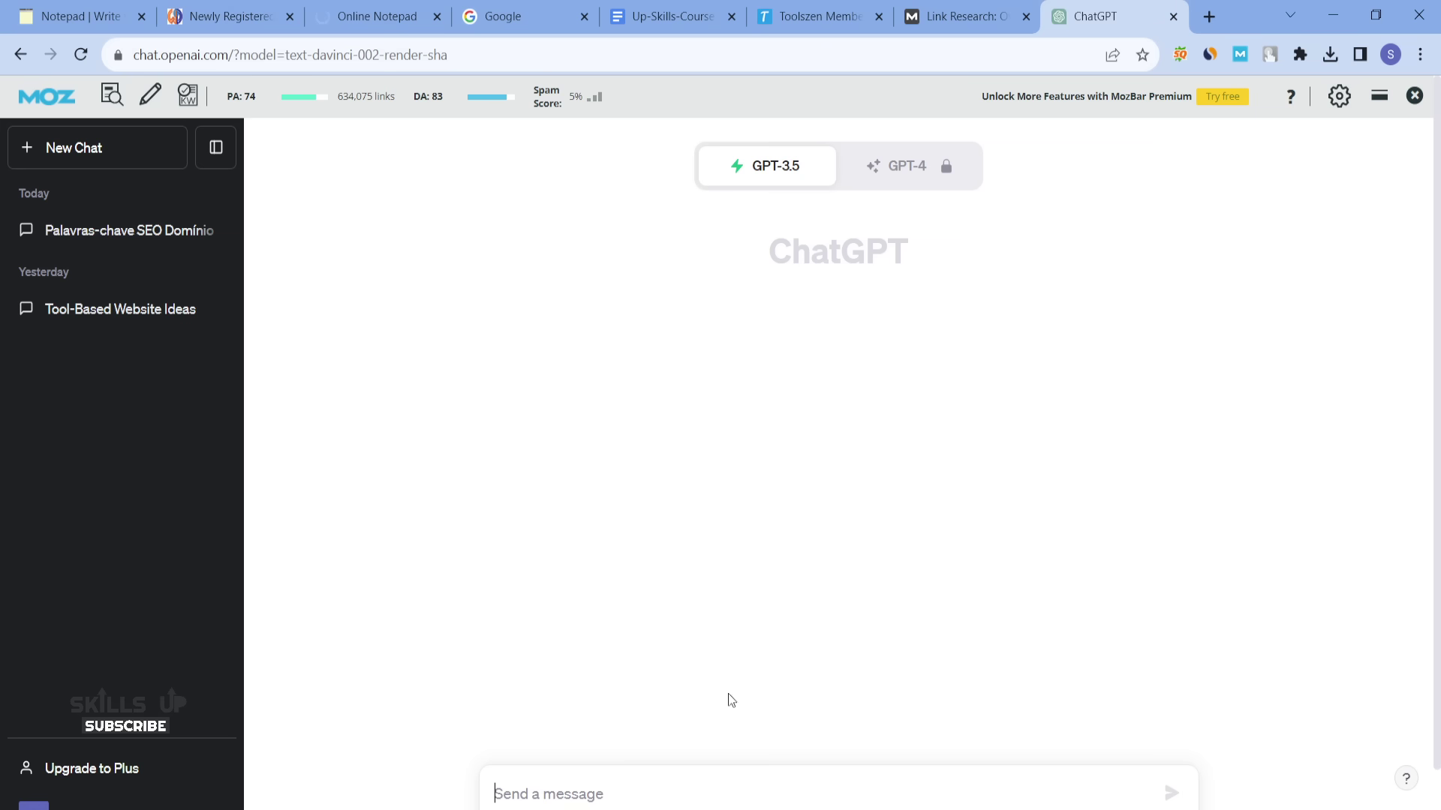
pyautogui.scroll(-2, 592, 775)
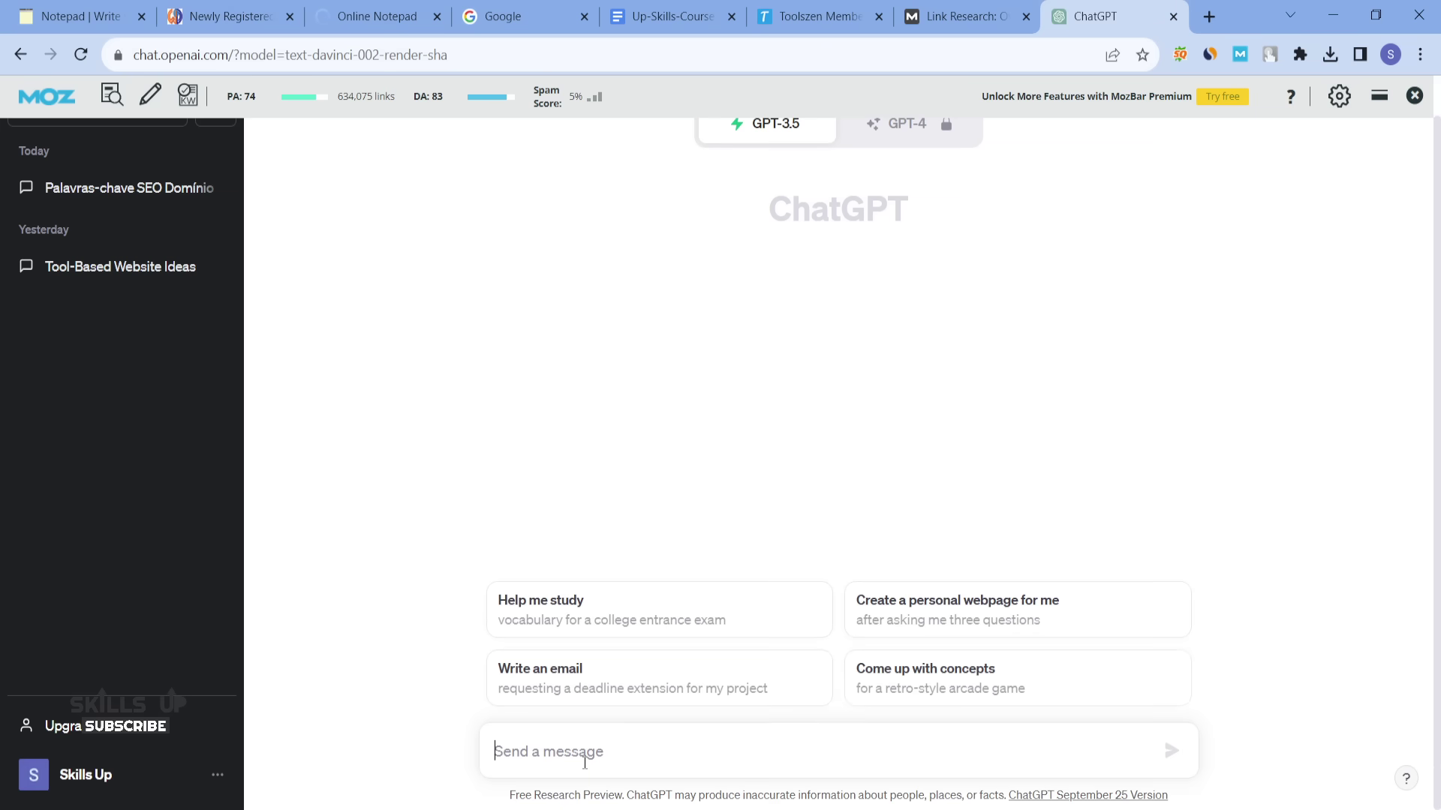
# Send ChatGPT the prompt "Provide me 100 niche ideas which are less competitive"
pyautogui.write('Prov')
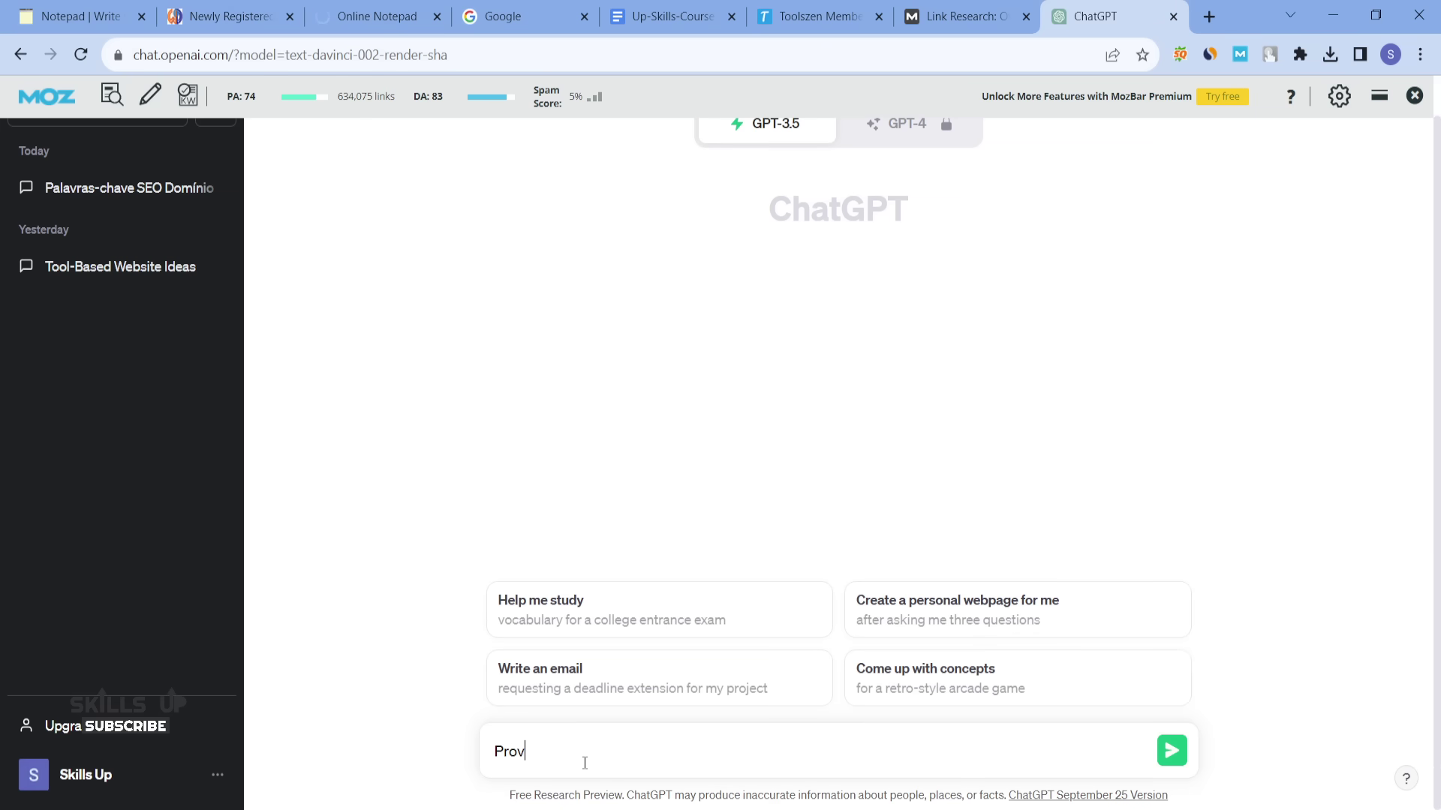
pyautogui.write('ide me 100 niche')
pyautogui.write(' ideas')
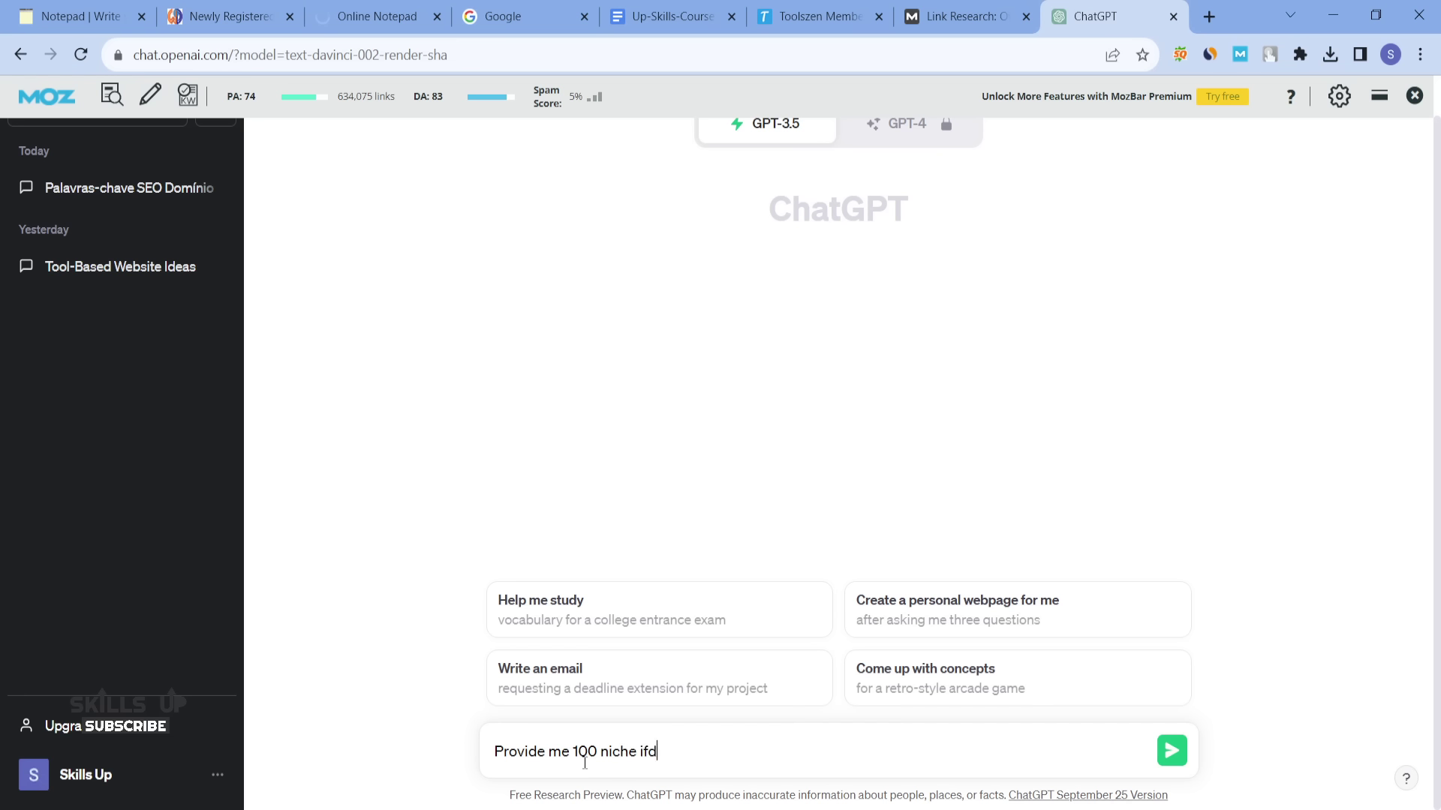
pyautogui.press('BackSpace')
pyautogui.press('BackSpace')
pyautogui.press('BackSpace')
pyautogui.press('BackSpace')
pyautogui.write('deas which are less c')
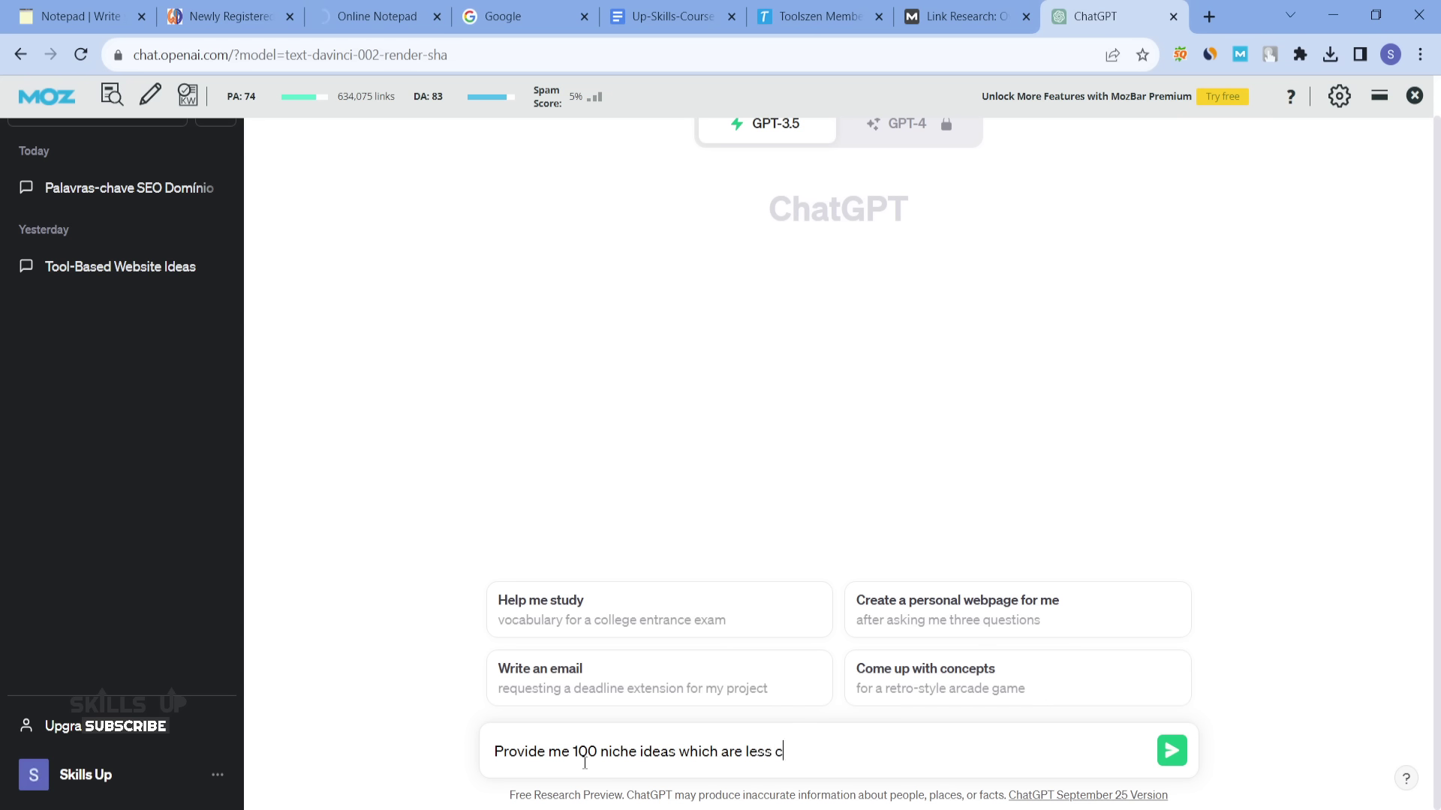
pyautogui.write('ompetituve')
pyautogui.doubleClick(817, 751)
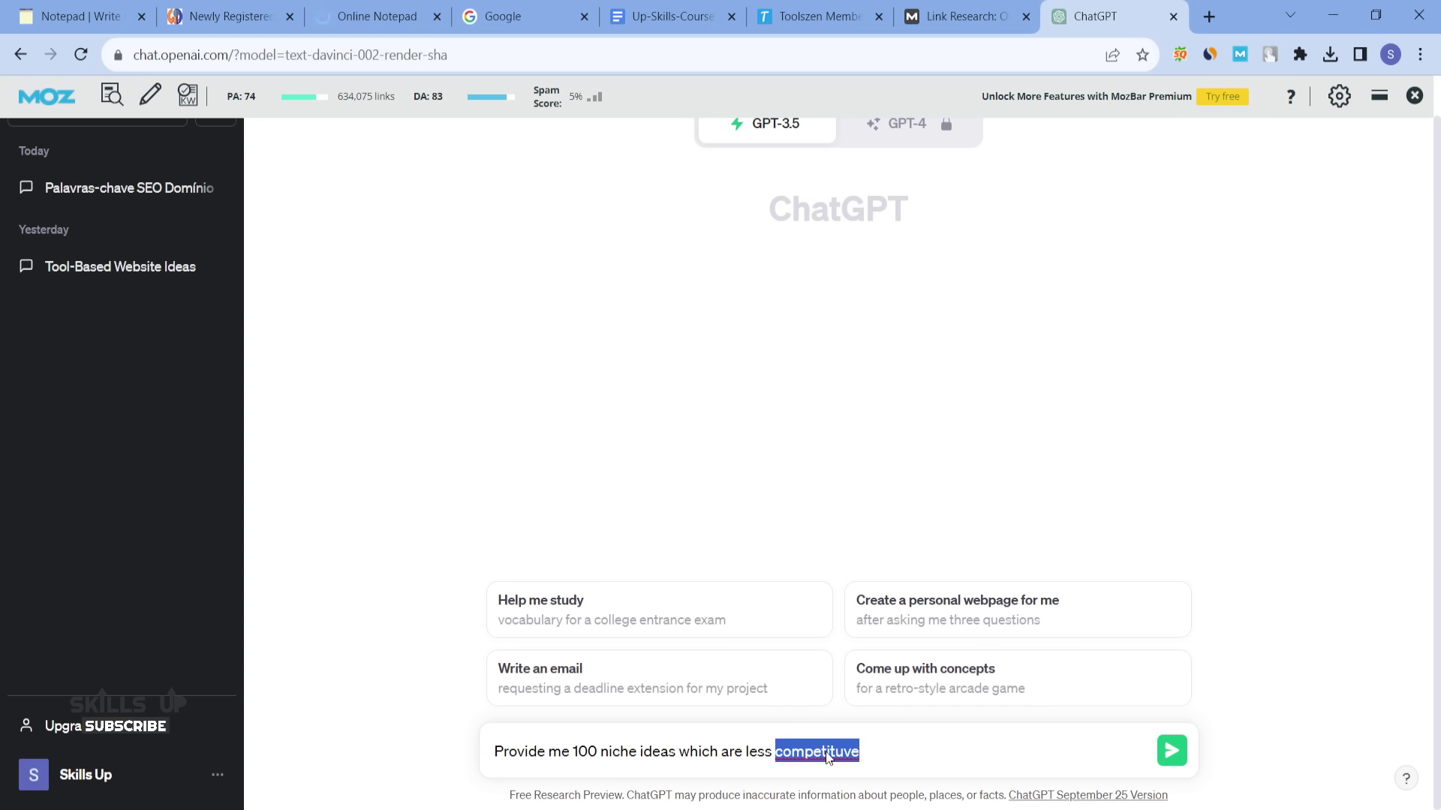
pyautogui.write('competitive')
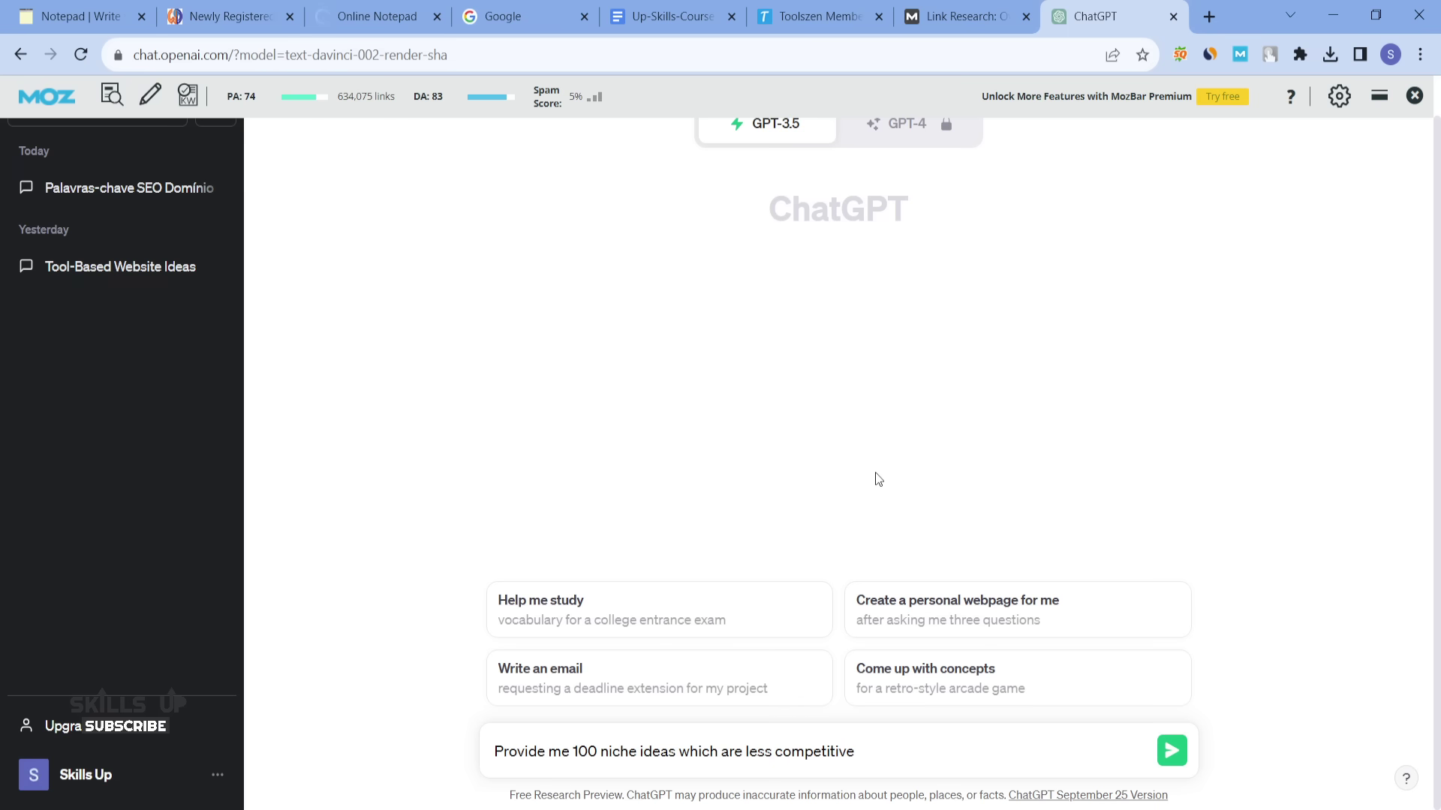
pyautogui.press('Return')
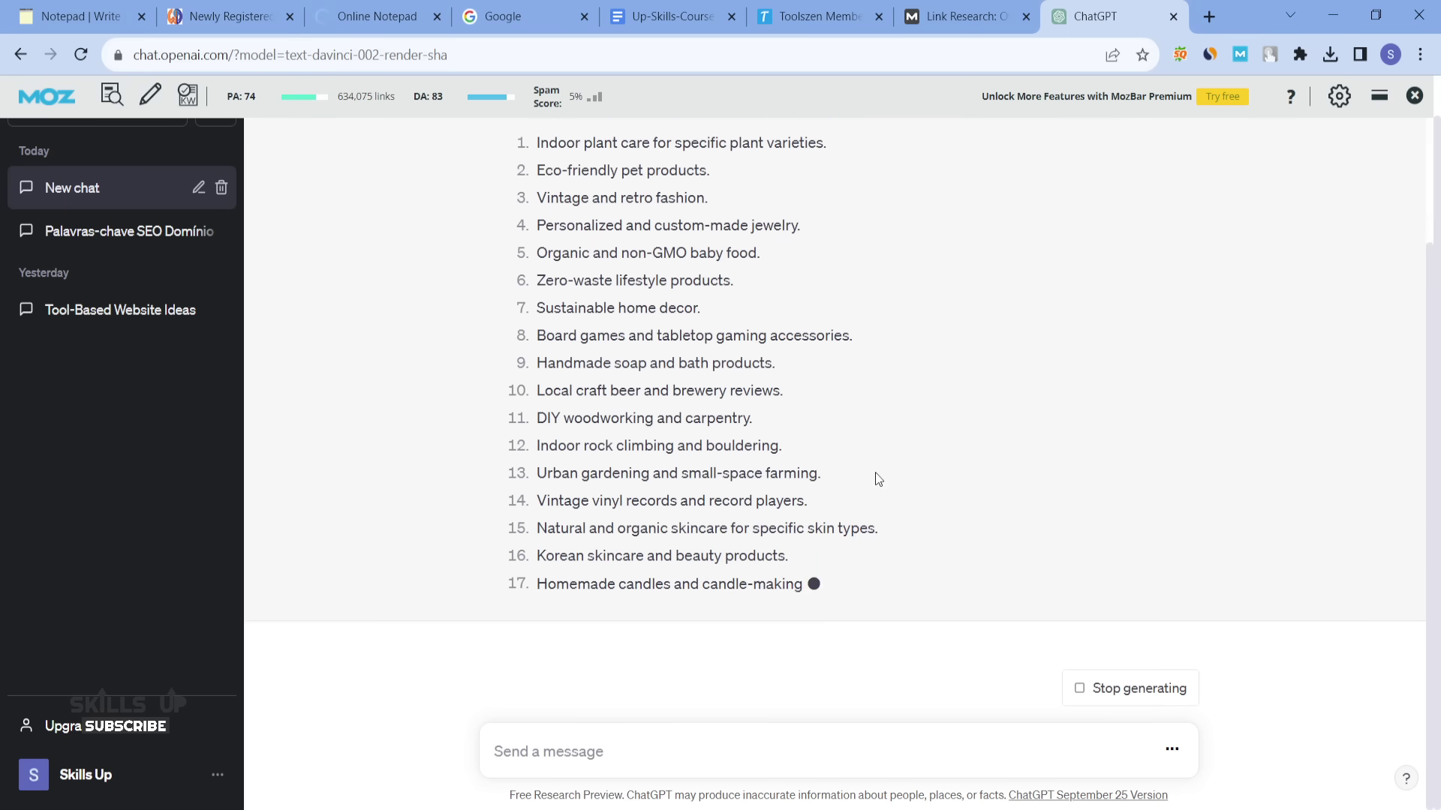
# Review the first generated niche ideas, including vintage and retro fashion and personalized and custom-made jewelry
pyautogui.scroll(5, 878, 479)
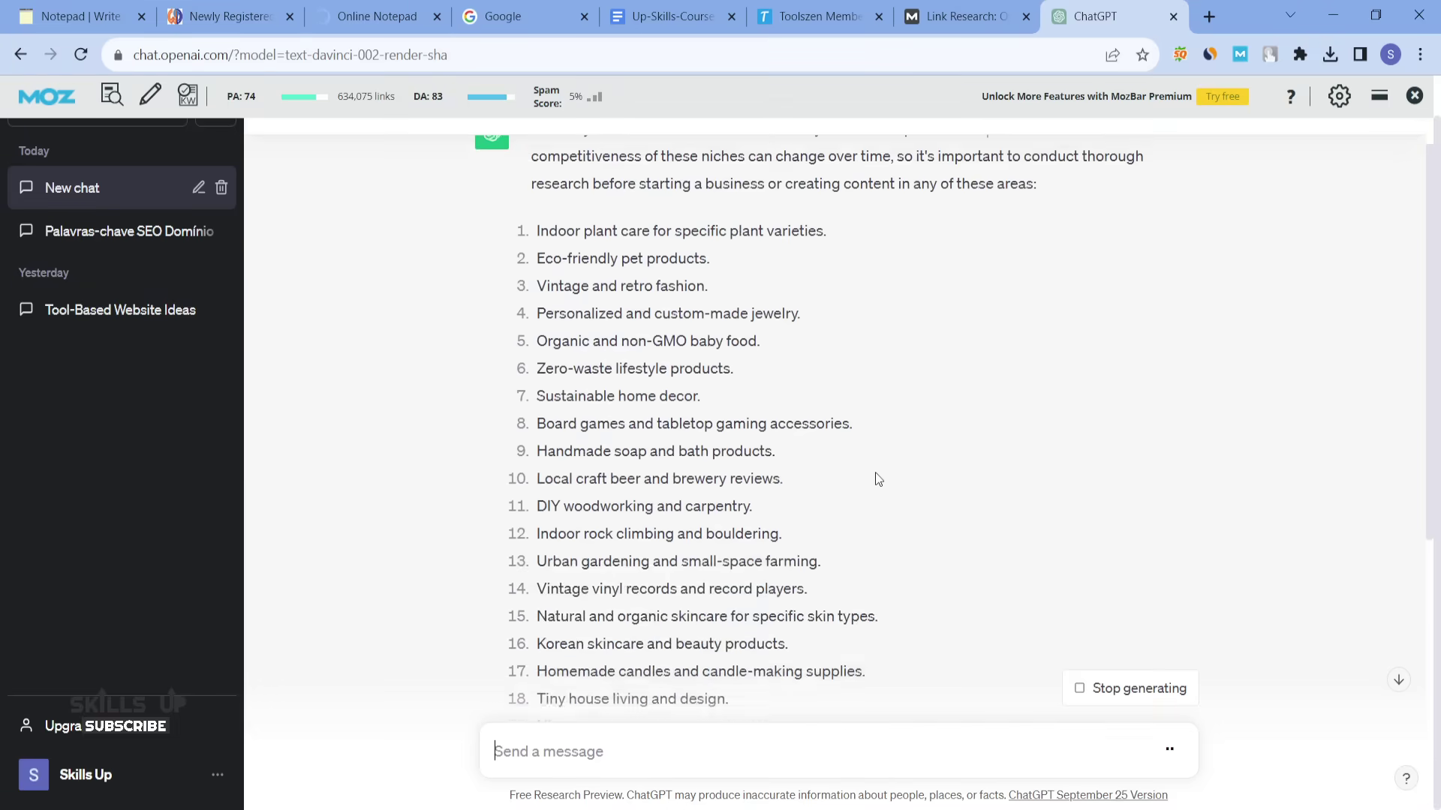
pyautogui.scroll(2, 878, 478)
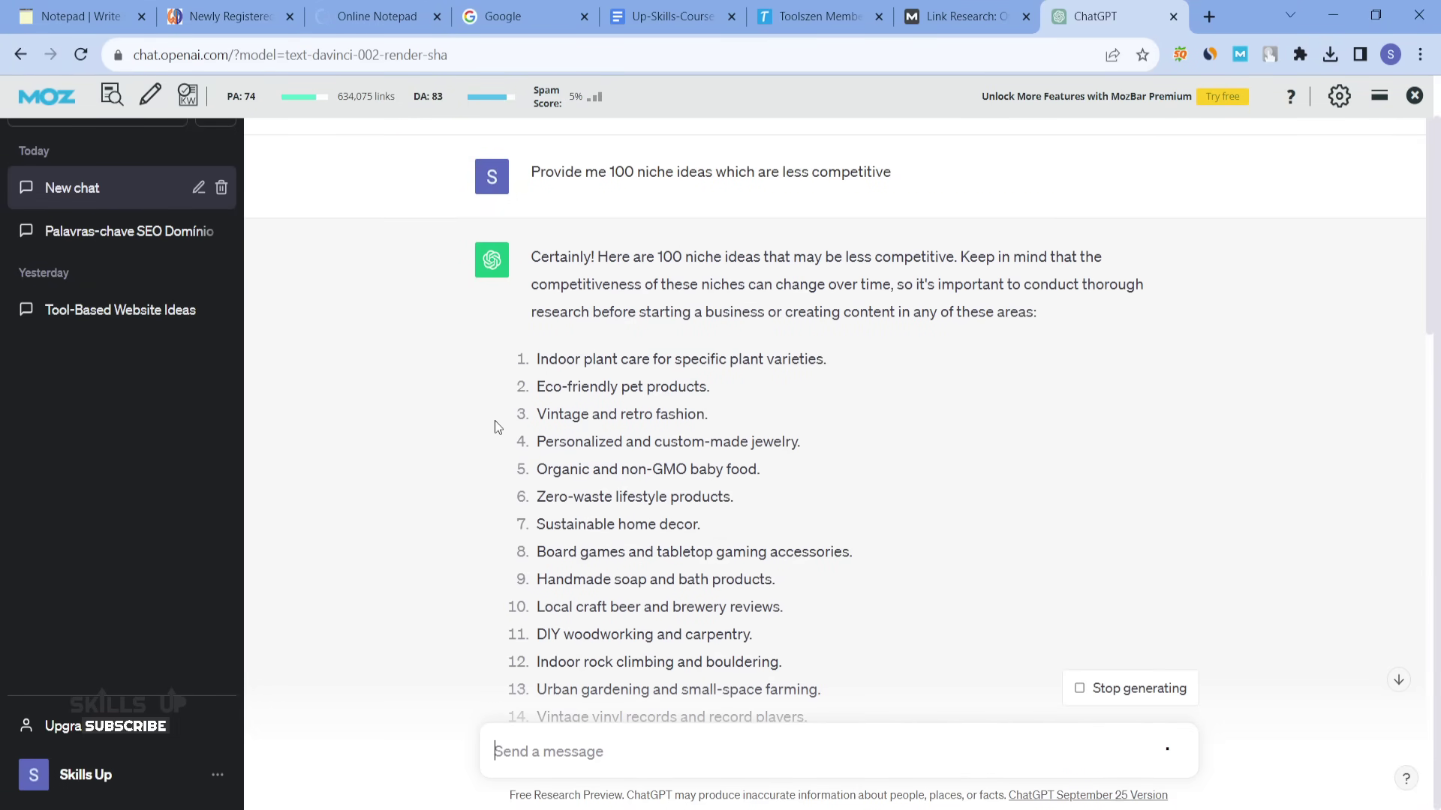
pyautogui.moveTo(722, 416); pyautogui.dragTo(572, 415)
pyautogui.click(572, 415)
pyautogui.moveTo(822, 446); pyautogui.dragTo(615, 442)
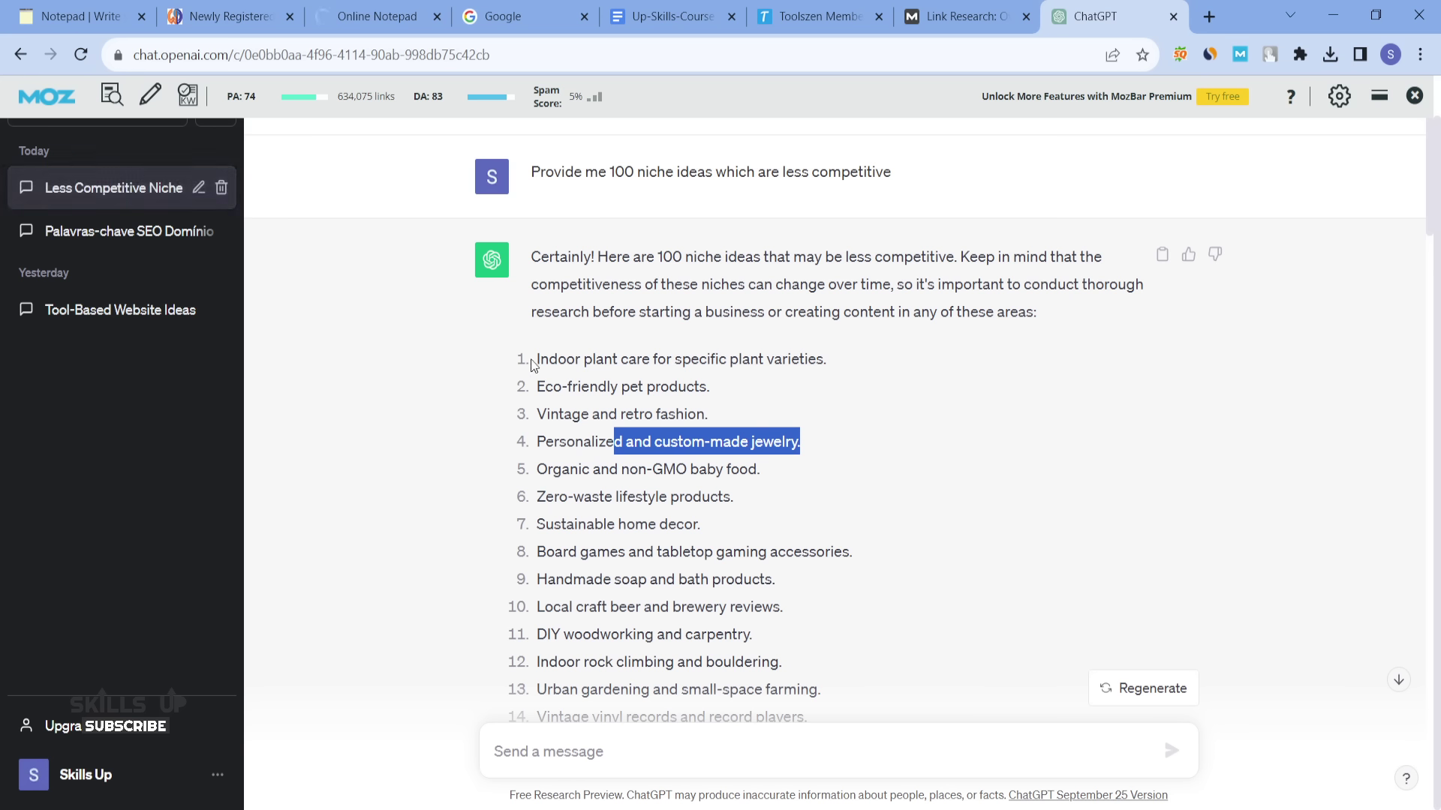
# Copy the first niche idea and send "please enlist 100 more sub niches for "Indoor plant care for specific plant varieties.""
pyautogui.moveTo(536, 361); pyautogui.dragTo(839, 354)
pyautogui.hotkey('ctrl', 'c')
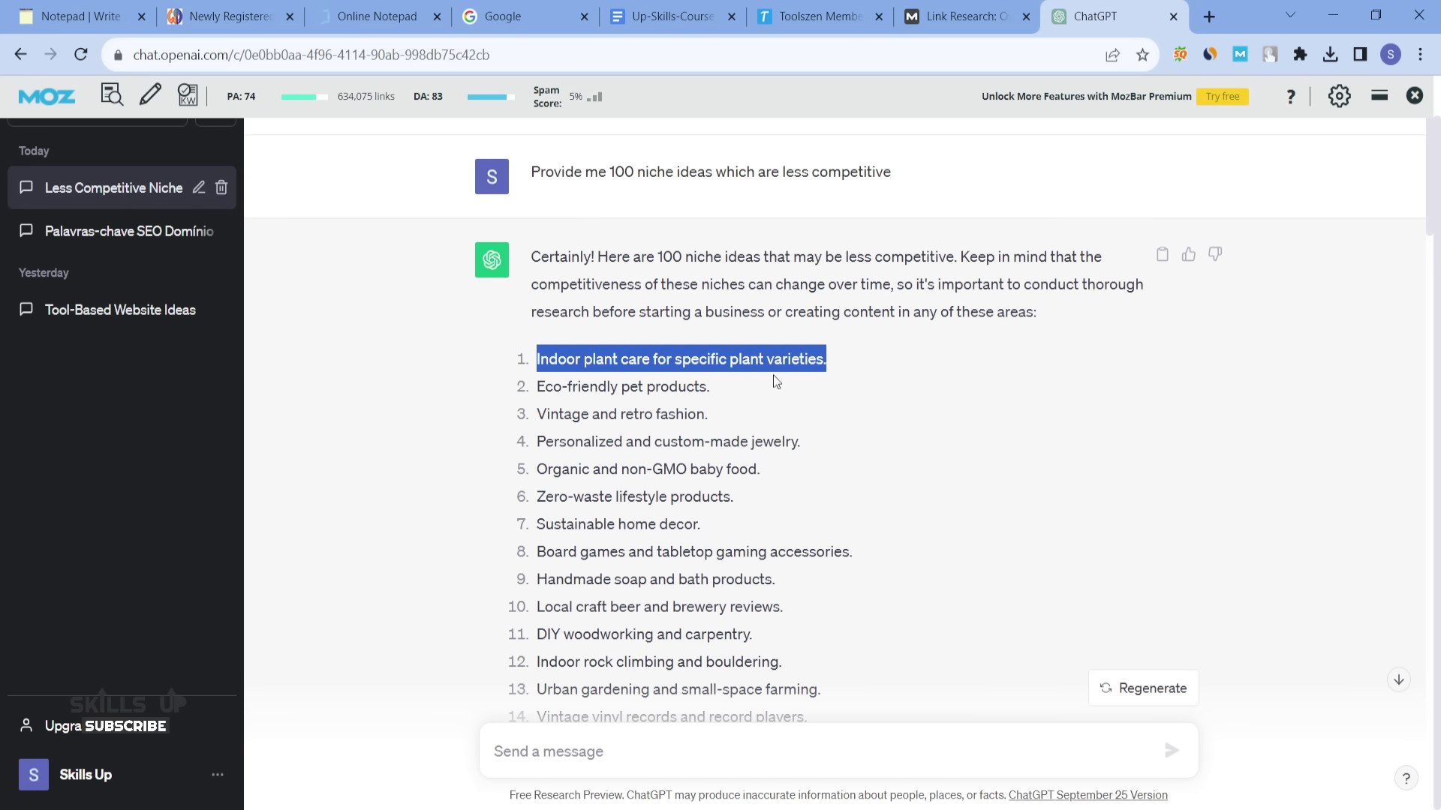
pyautogui.scroll(-20, 773, 375)
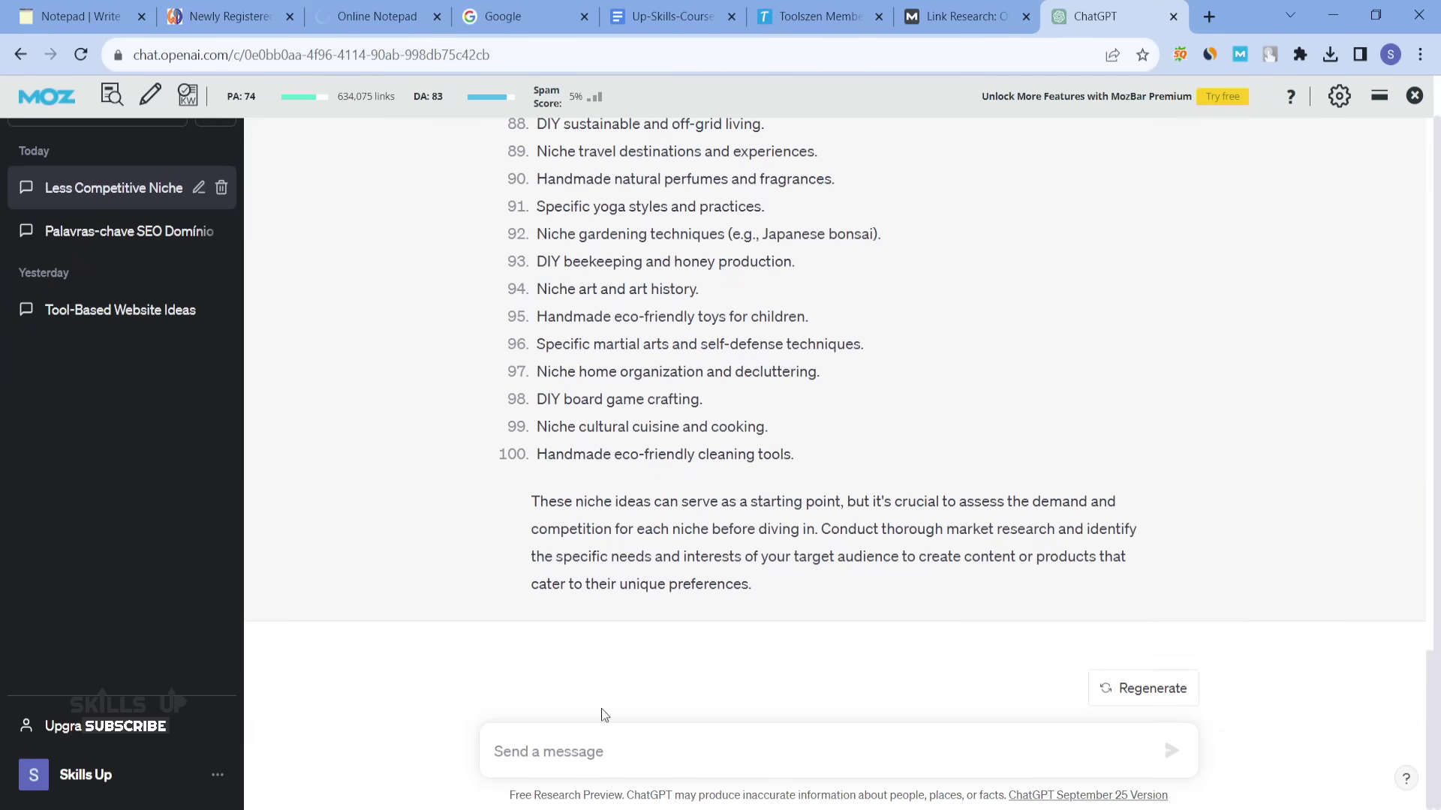
pyautogui.write('ple')
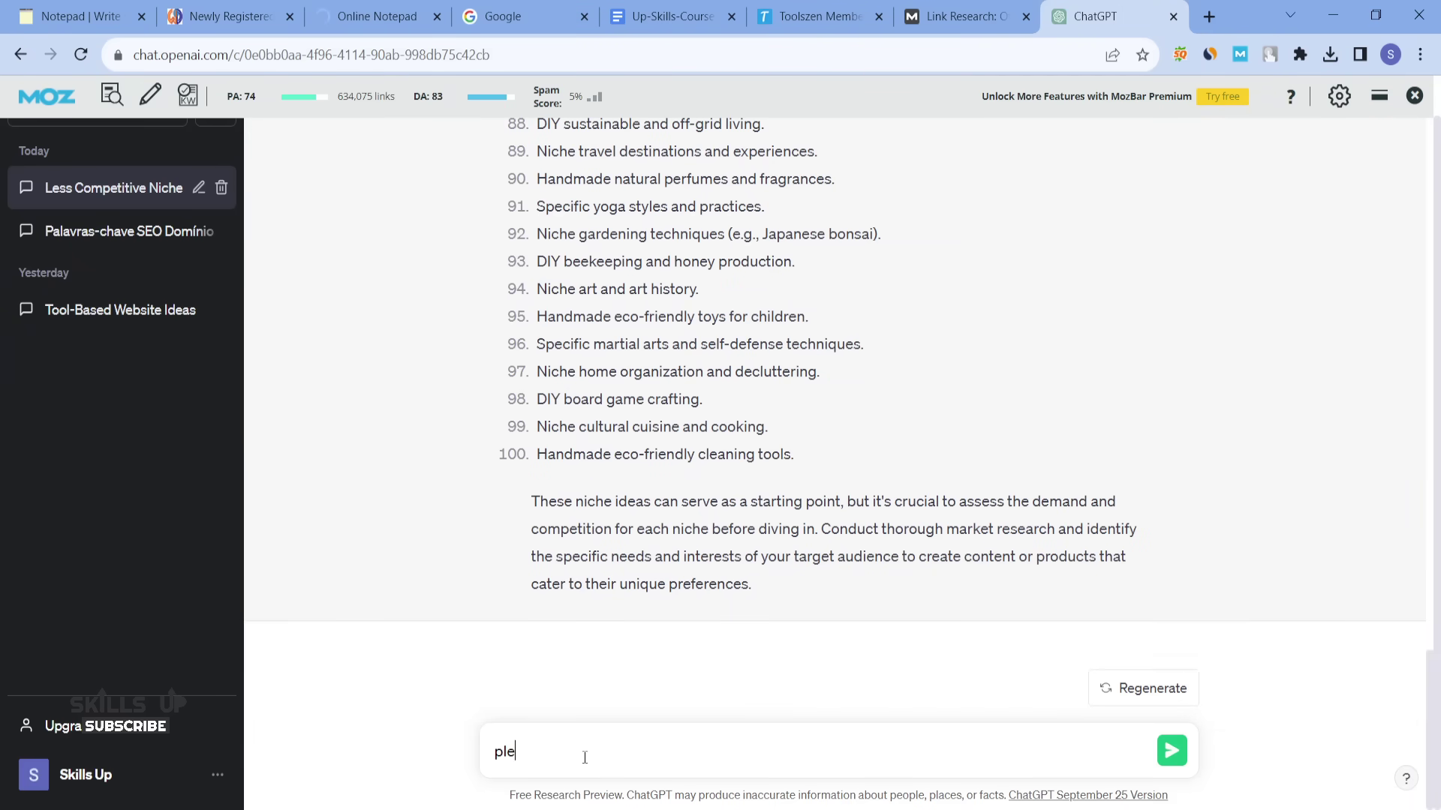
pyautogui.write('ase enlist 100 more niches')
pyautogui.click(648, 750)
pyautogui.write('sub niches ')
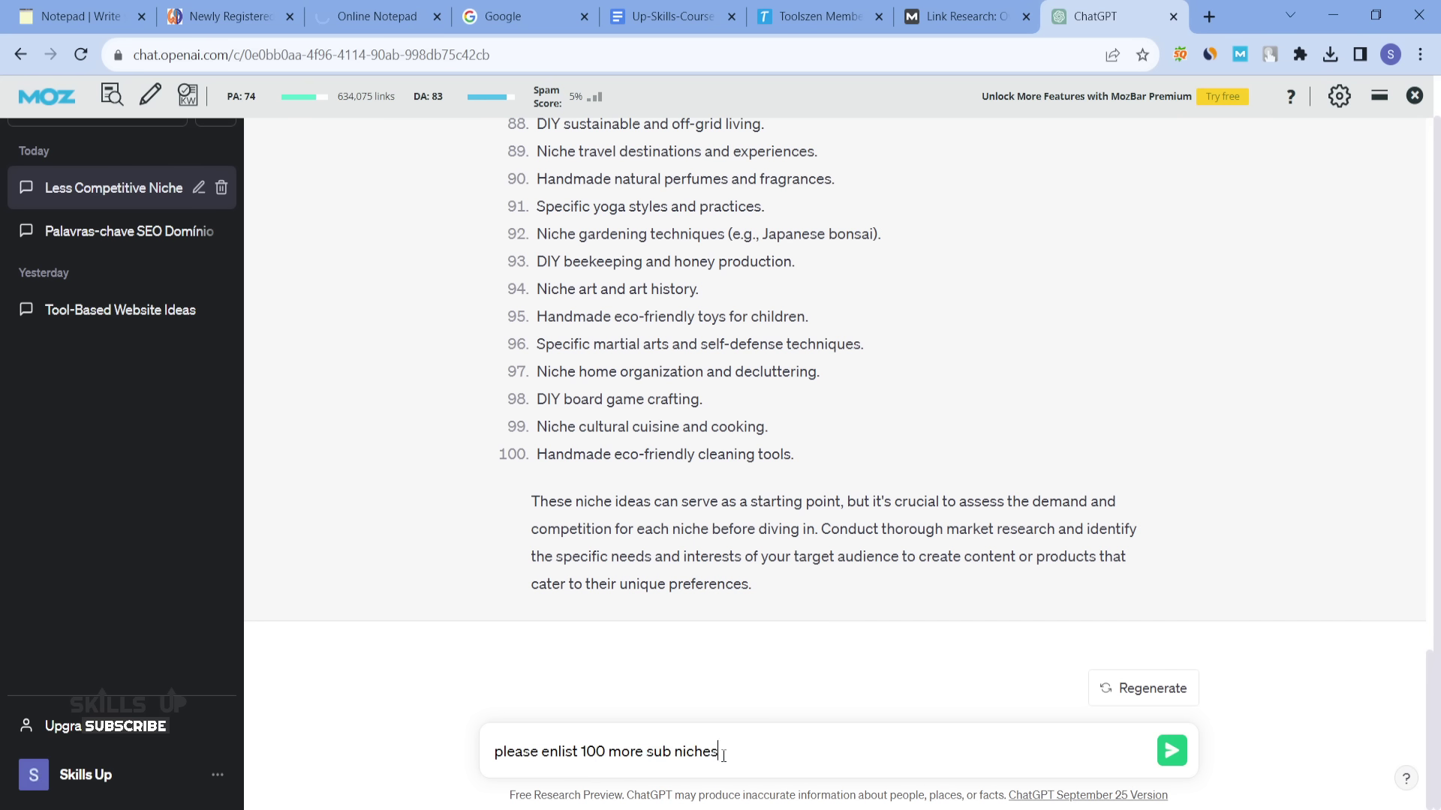
pyautogui.write('for ""')
pyautogui.hotkey('ctrl', 'v')
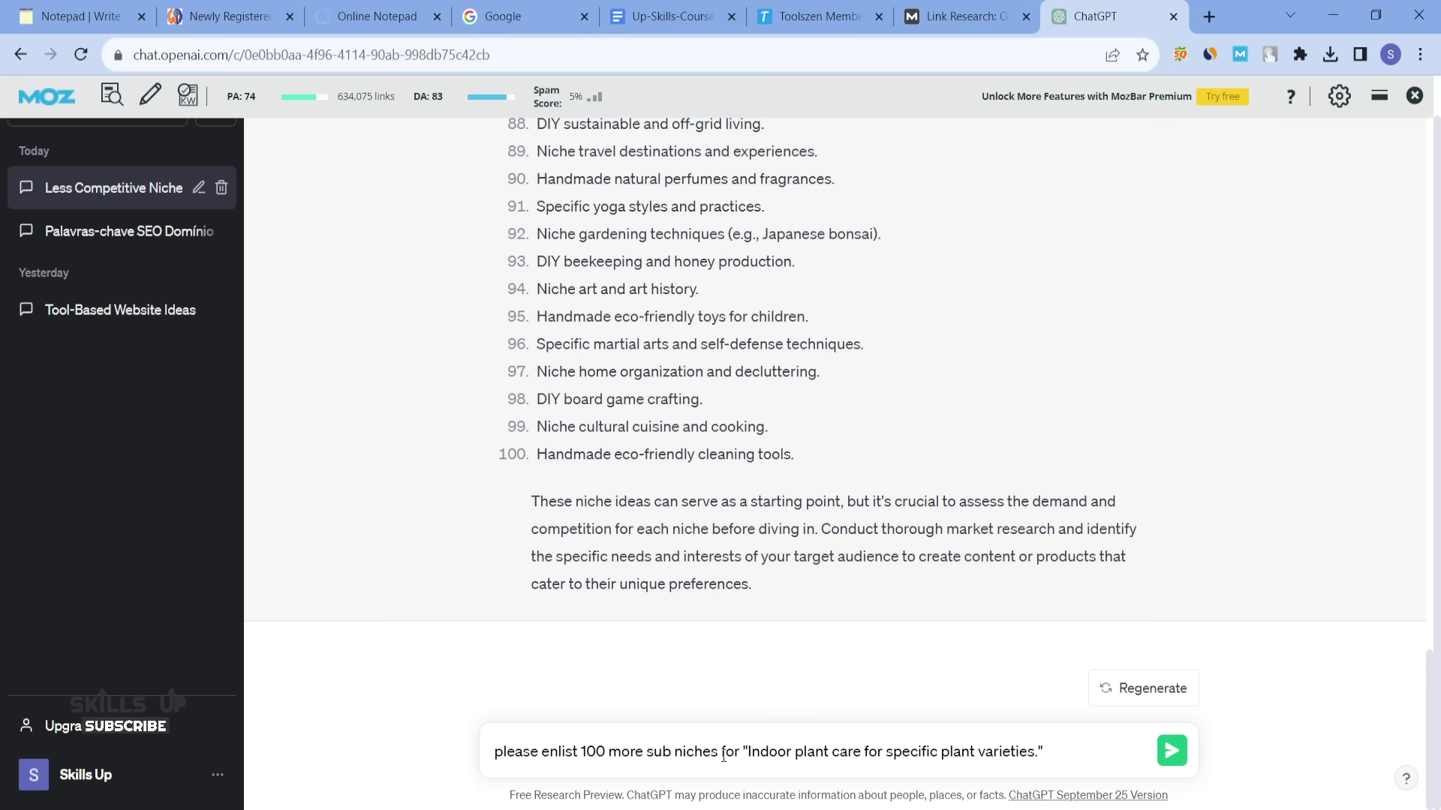
pyautogui.click(1162, 759)
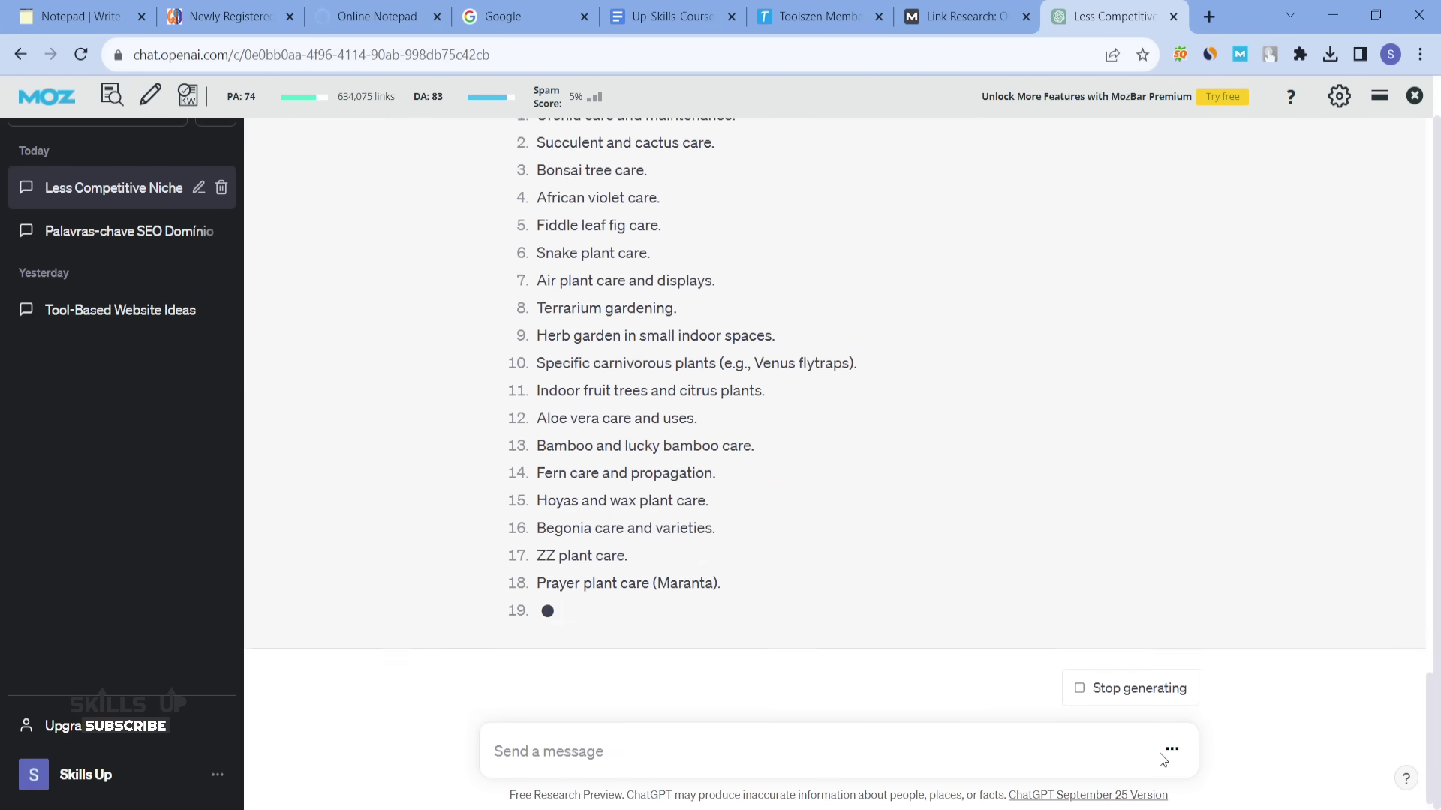
# Review the generated list of indoor plant care sub-niches from the first entries to the last
pyautogui.scroll(8, 738, 449)
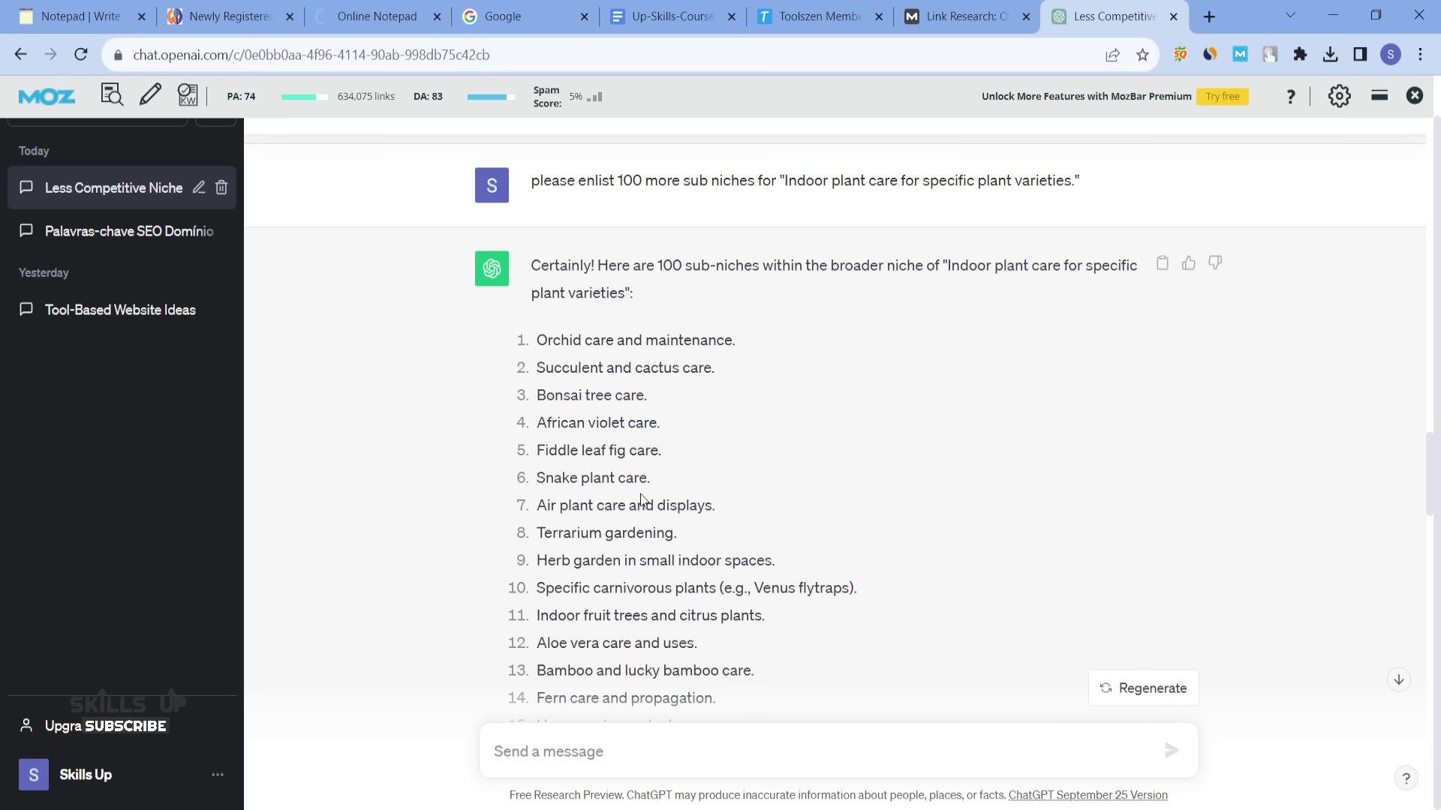
pyautogui.scroll(-8, 641, 494)
pyautogui.scroll(-20, 641, 494)
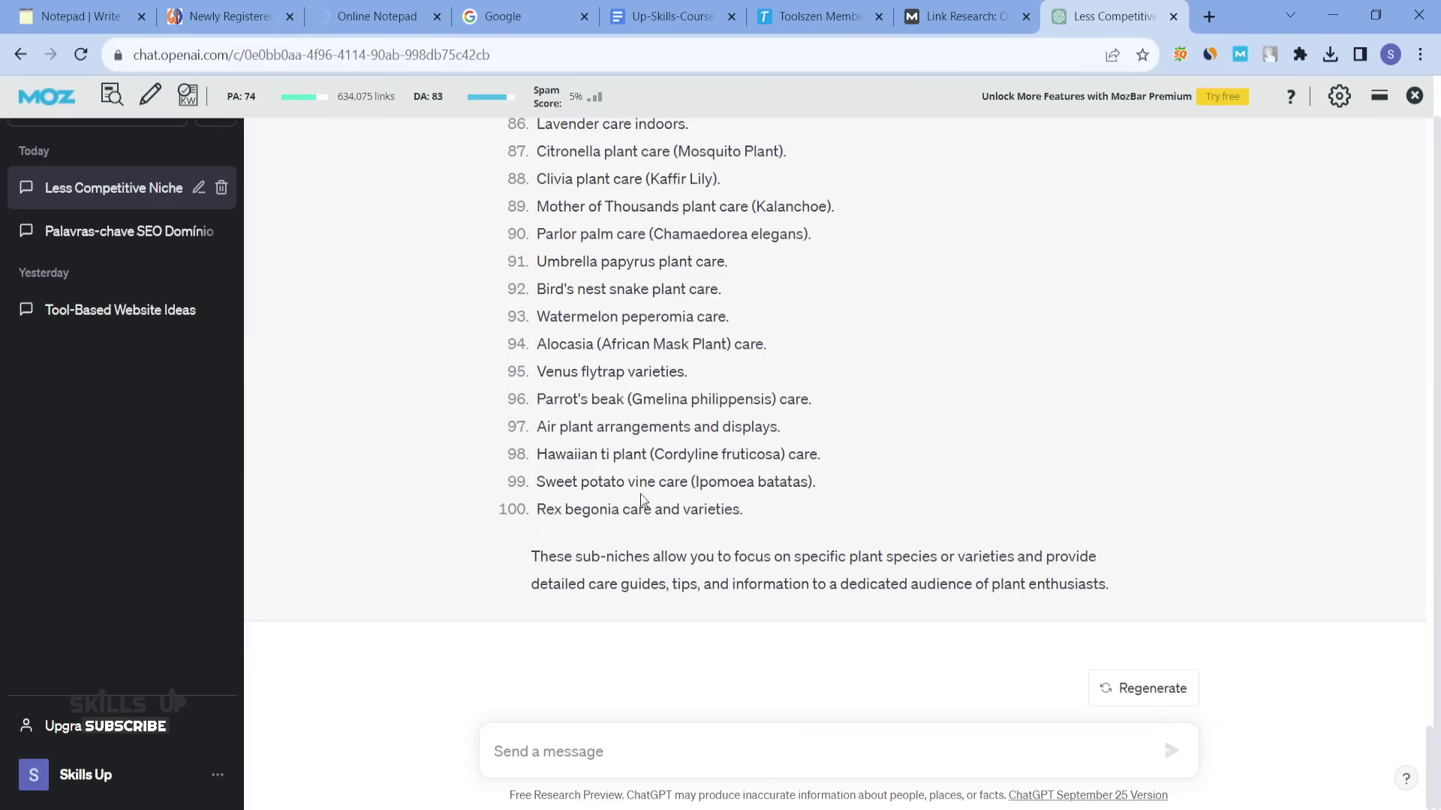
pyautogui.scroll(5, 641, 494)
pyautogui.scroll(1, 641, 499)
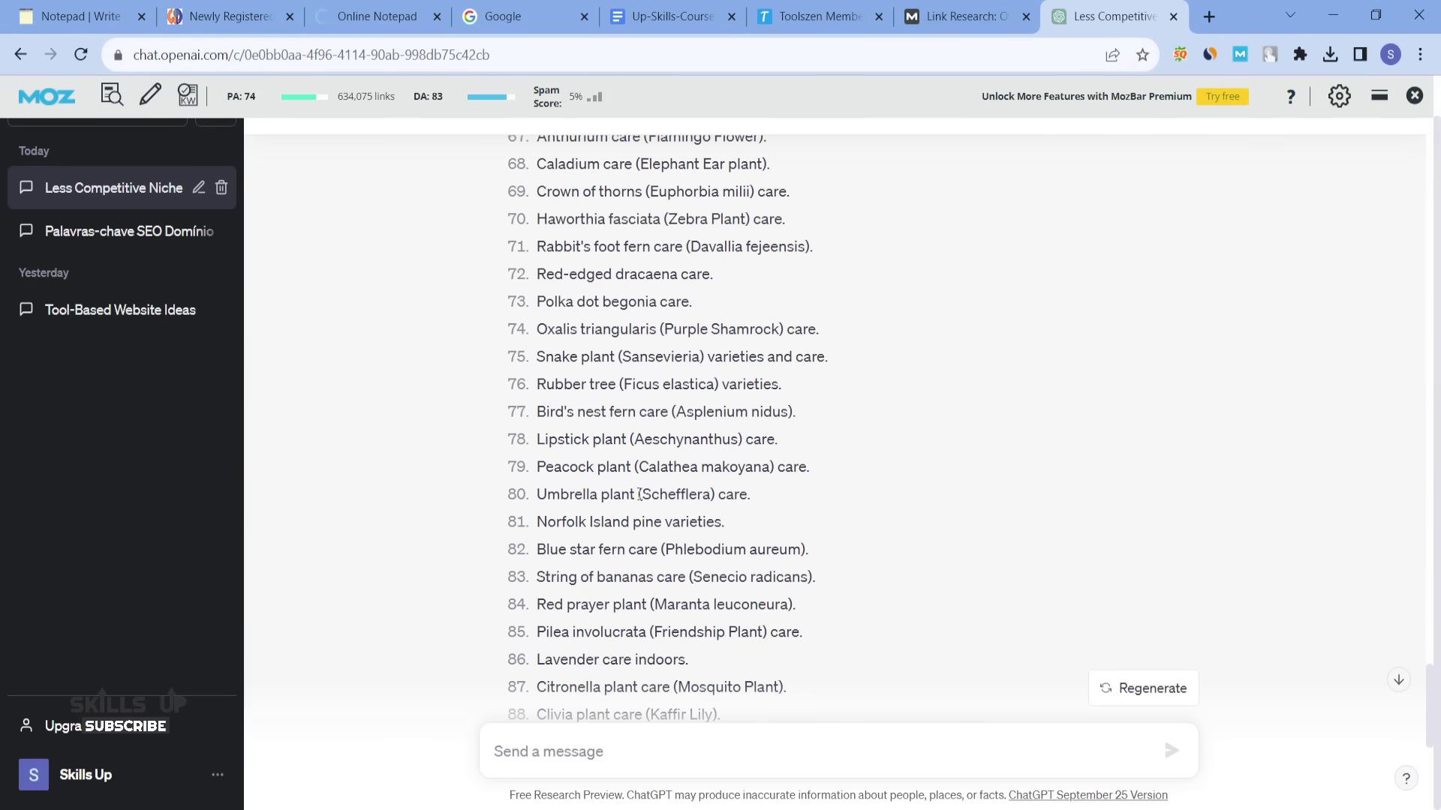
# Copy the lipstick plant sub-niche and send ChatGPT the prompt "enlist more in it: Lipstick plant (Aeschynanthus) care."
pyautogui.moveTo(537, 440); pyautogui.dragTo(788, 435)
pyautogui.hotkey('ctrl', 'c')
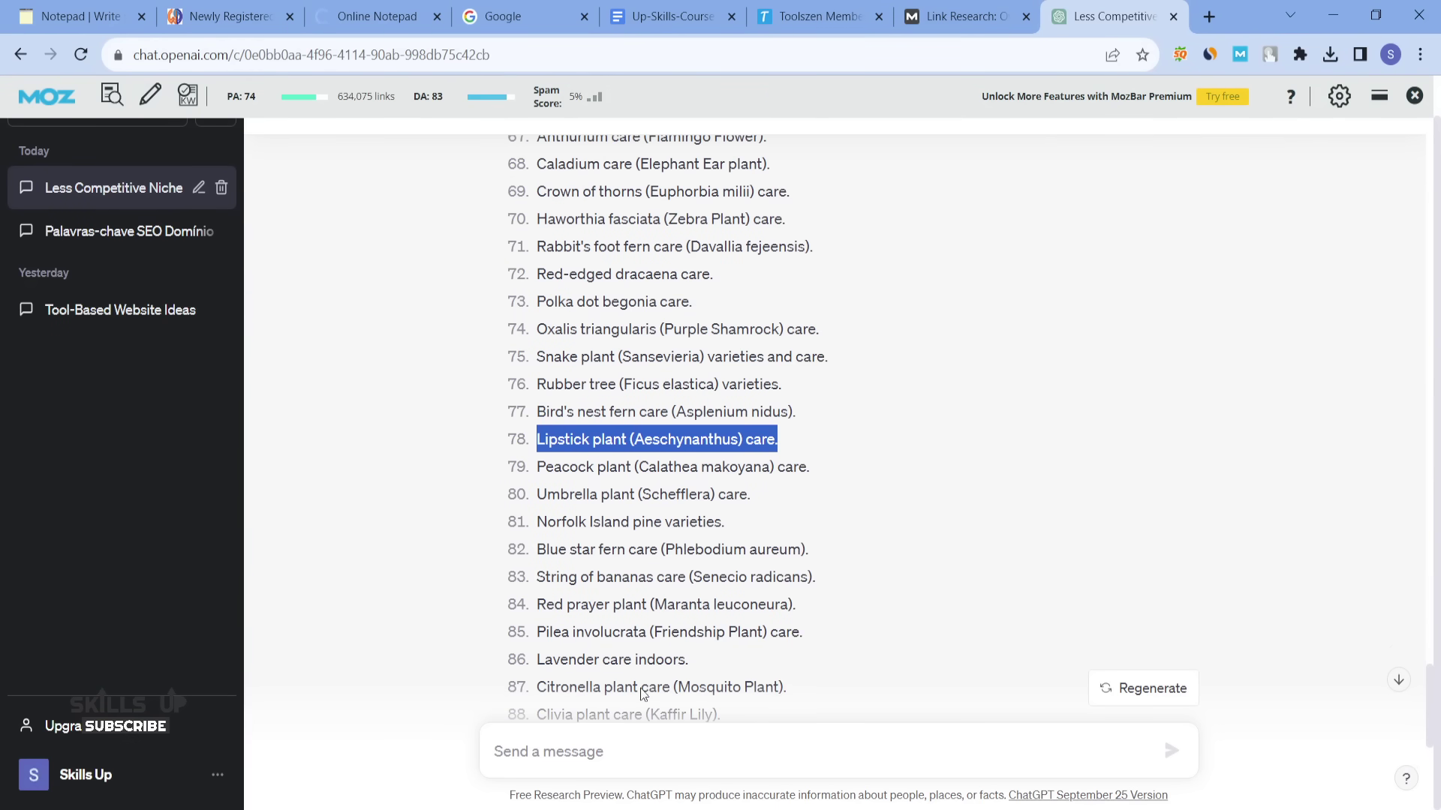
pyautogui.click(619, 765)
pyautogui.write('enlist more in ')
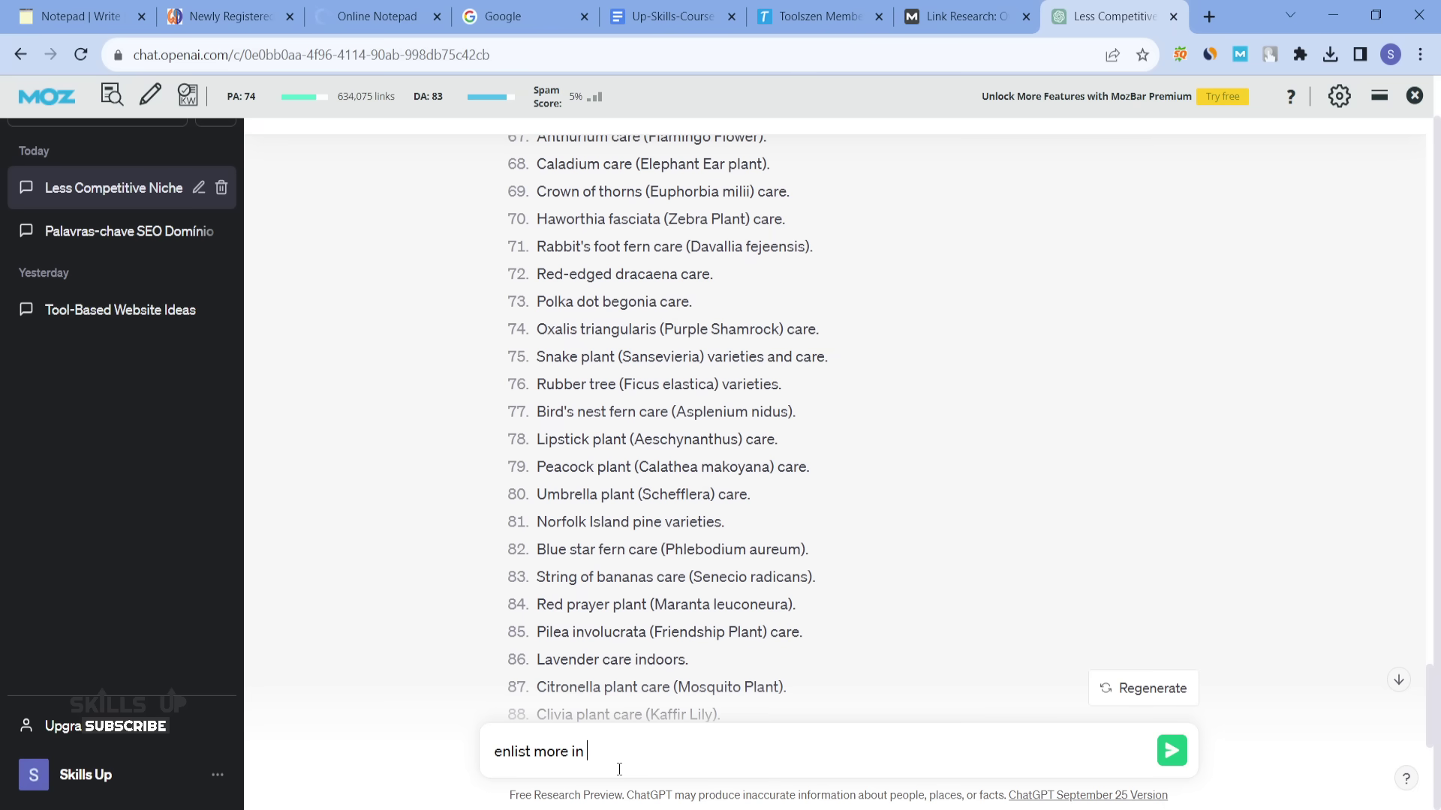
pyautogui.write('it:')
pyautogui.hotkey('ctrl', 'v')
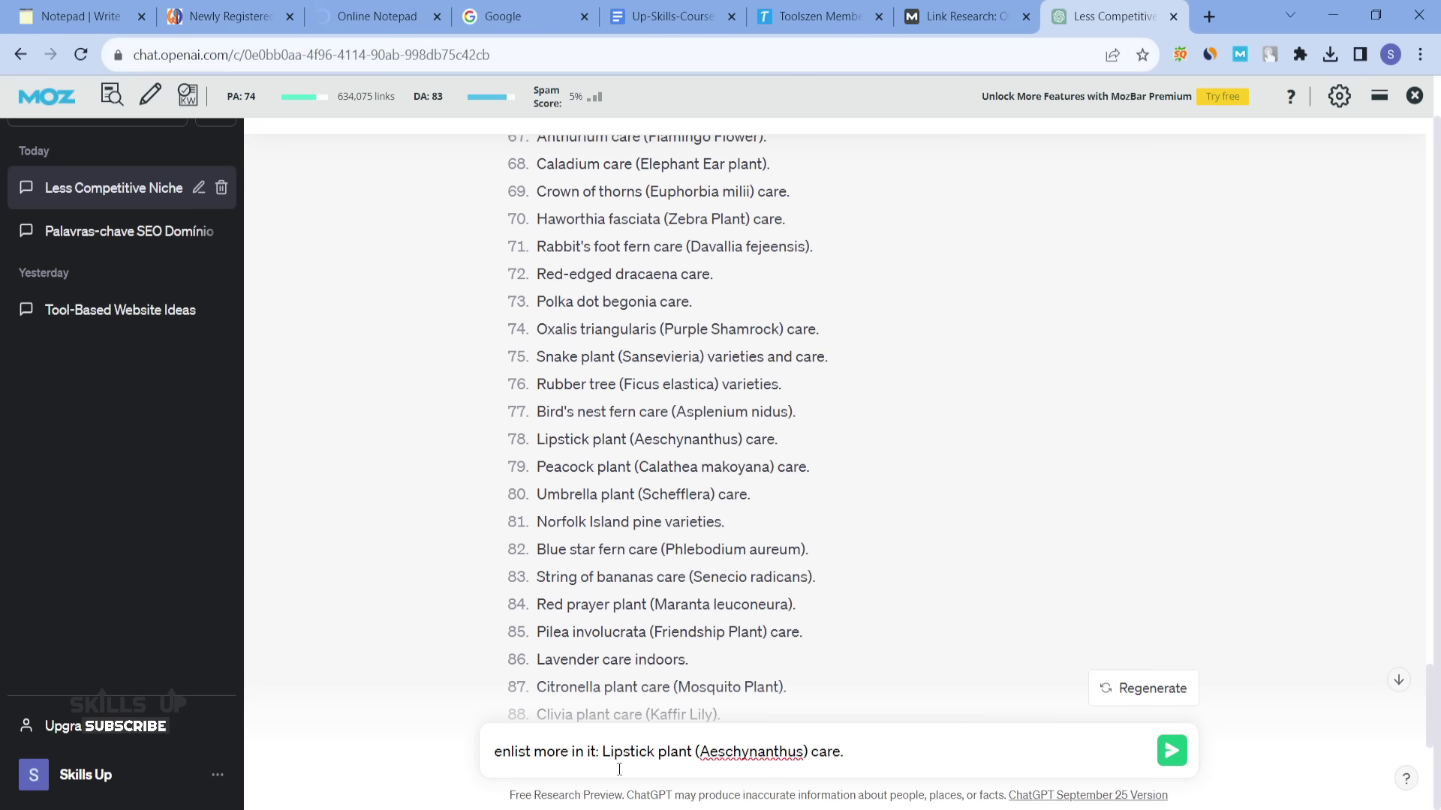
pyautogui.press('Return')
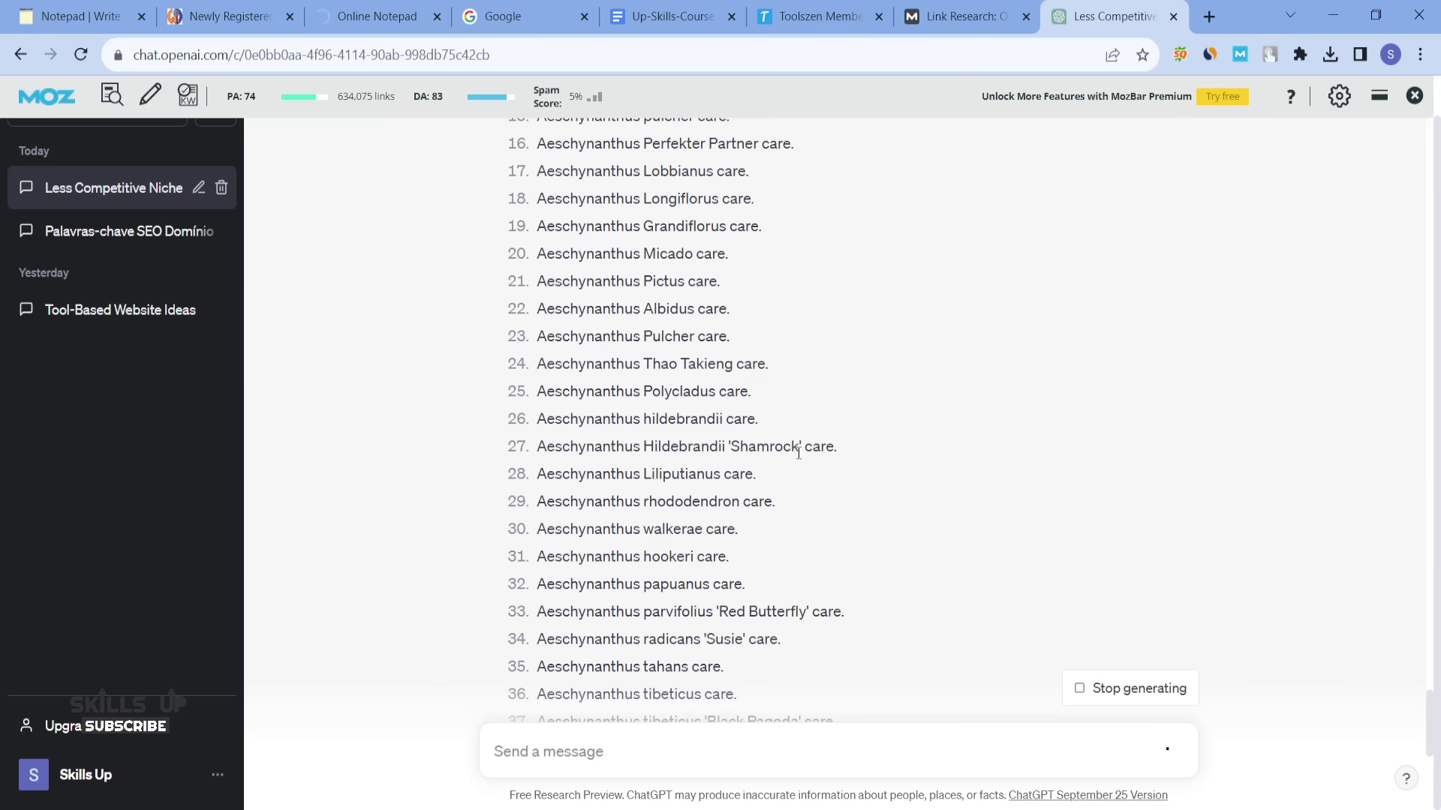
# Review the generated Aeschynanthus care sub-niches through to the end, and switch to the online notepad with the niche research notes
pyautogui.scroll(-10, 799, 452)
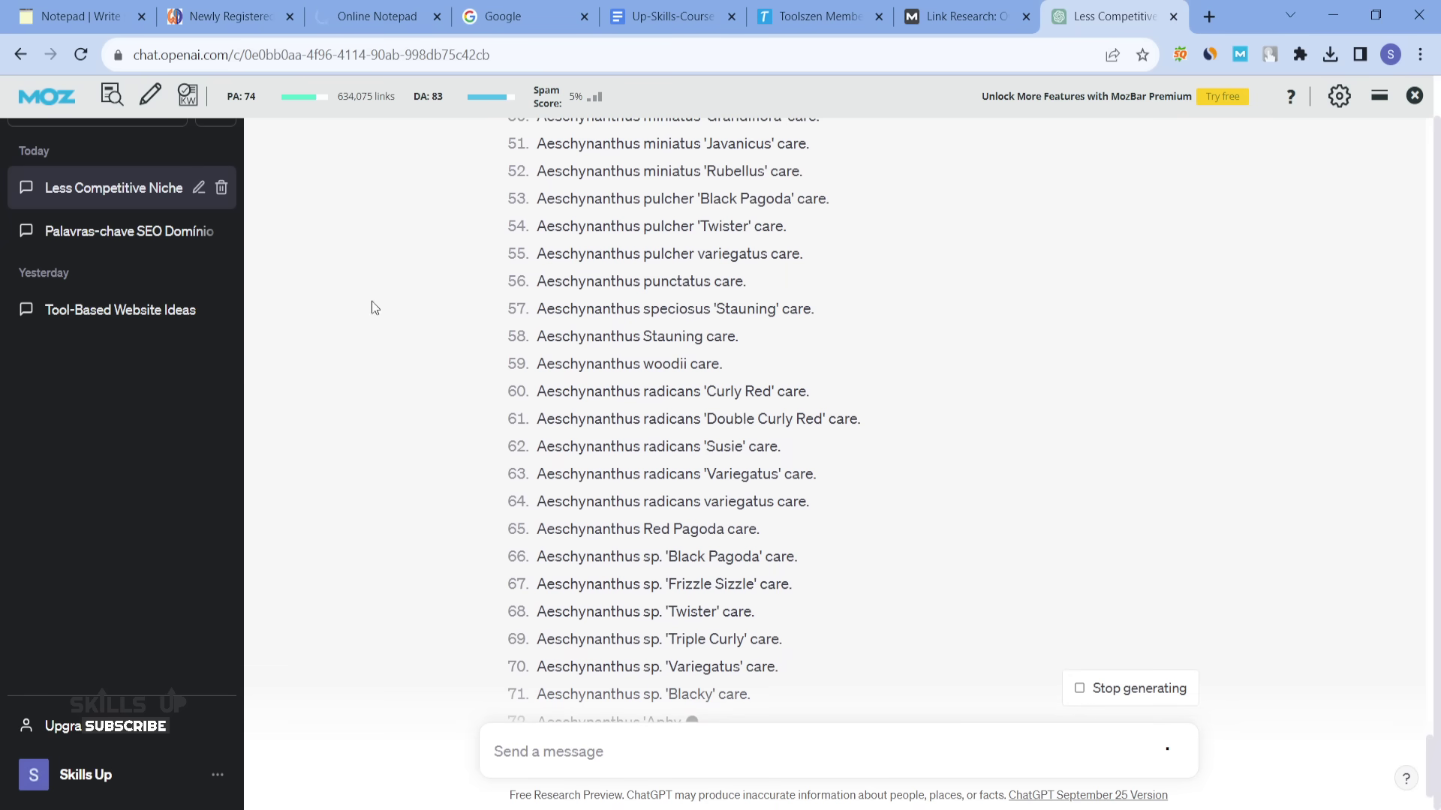
pyautogui.moveTo(252, 221); pyautogui.dragTo(185, 146)
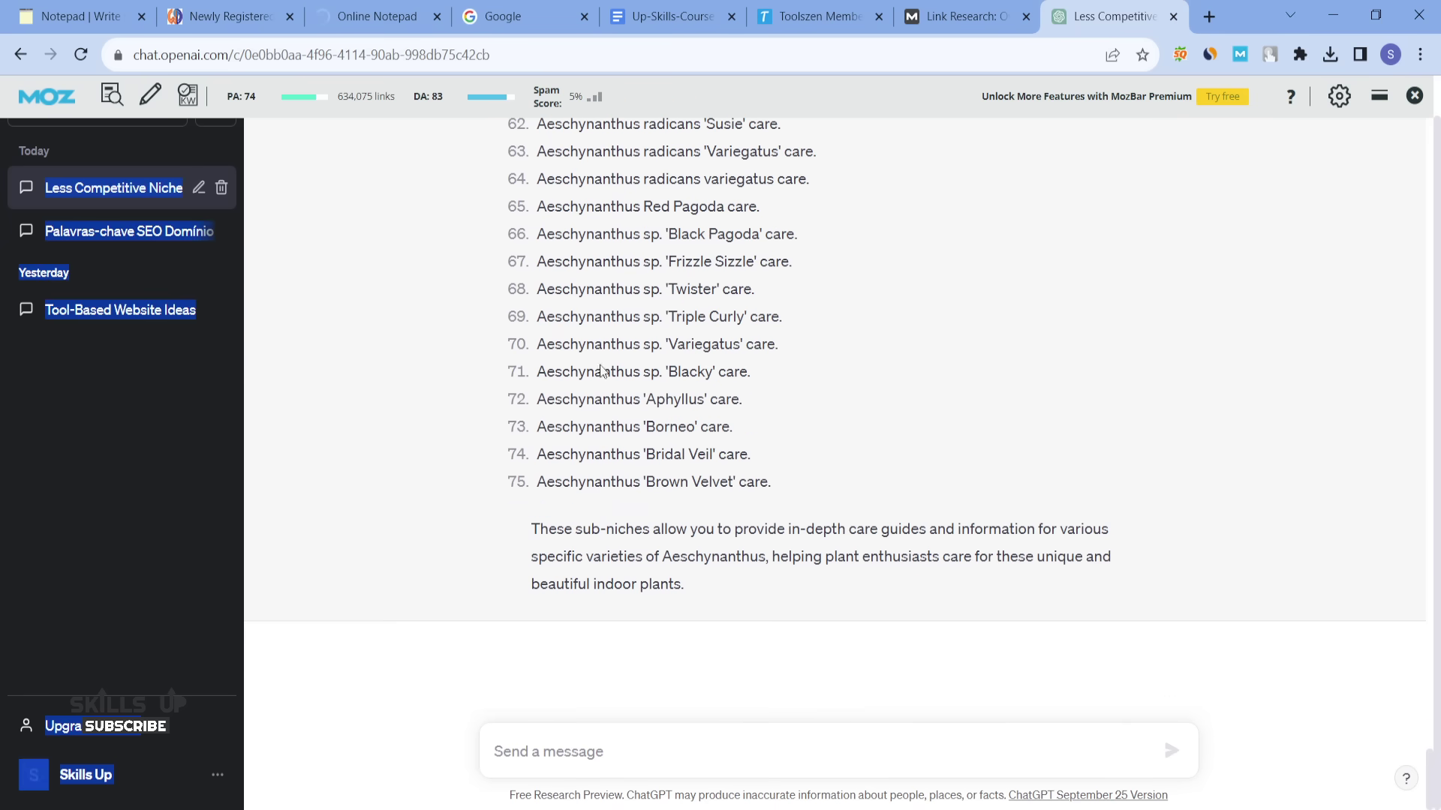
pyautogui.click(408, 381)
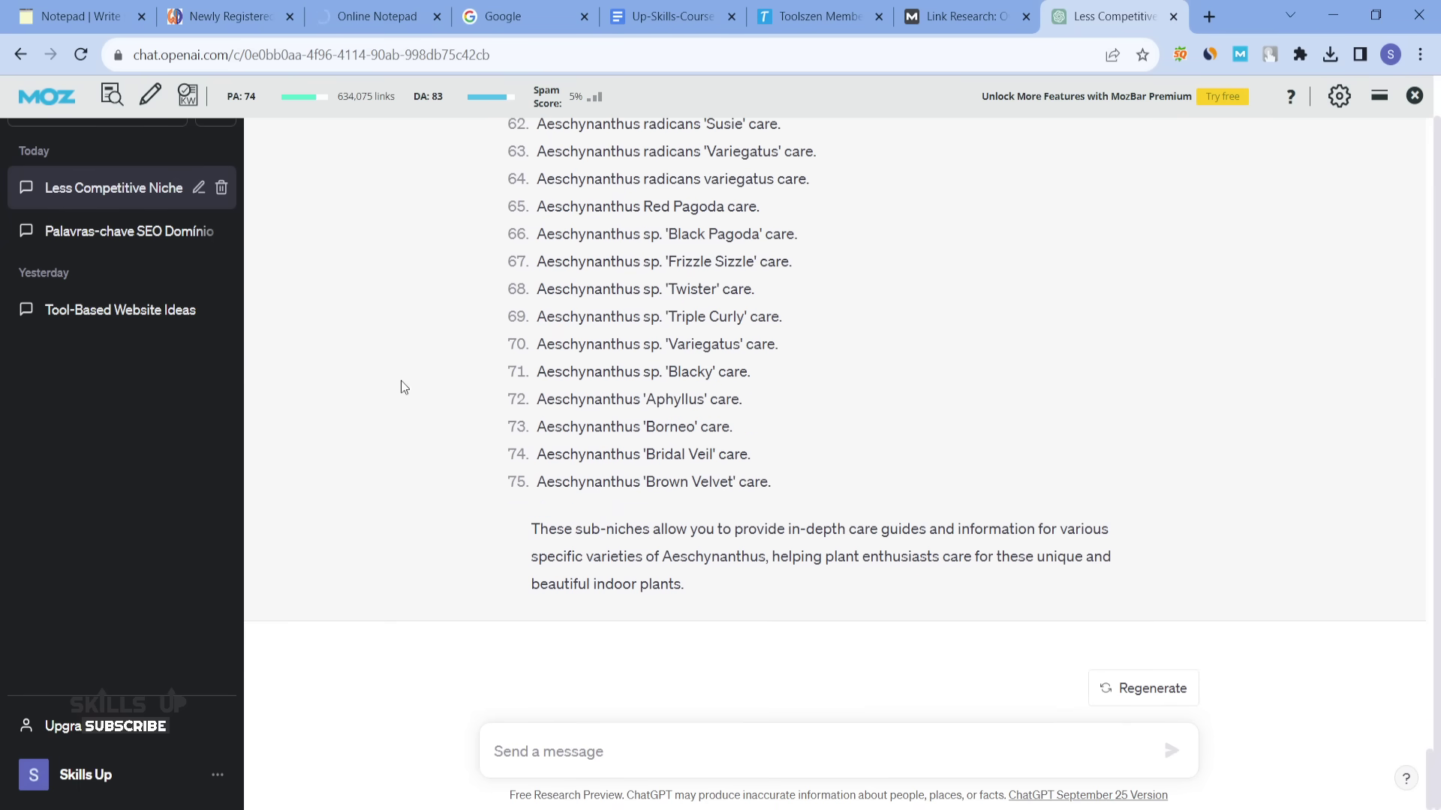
pyautogui.click(11, 7)
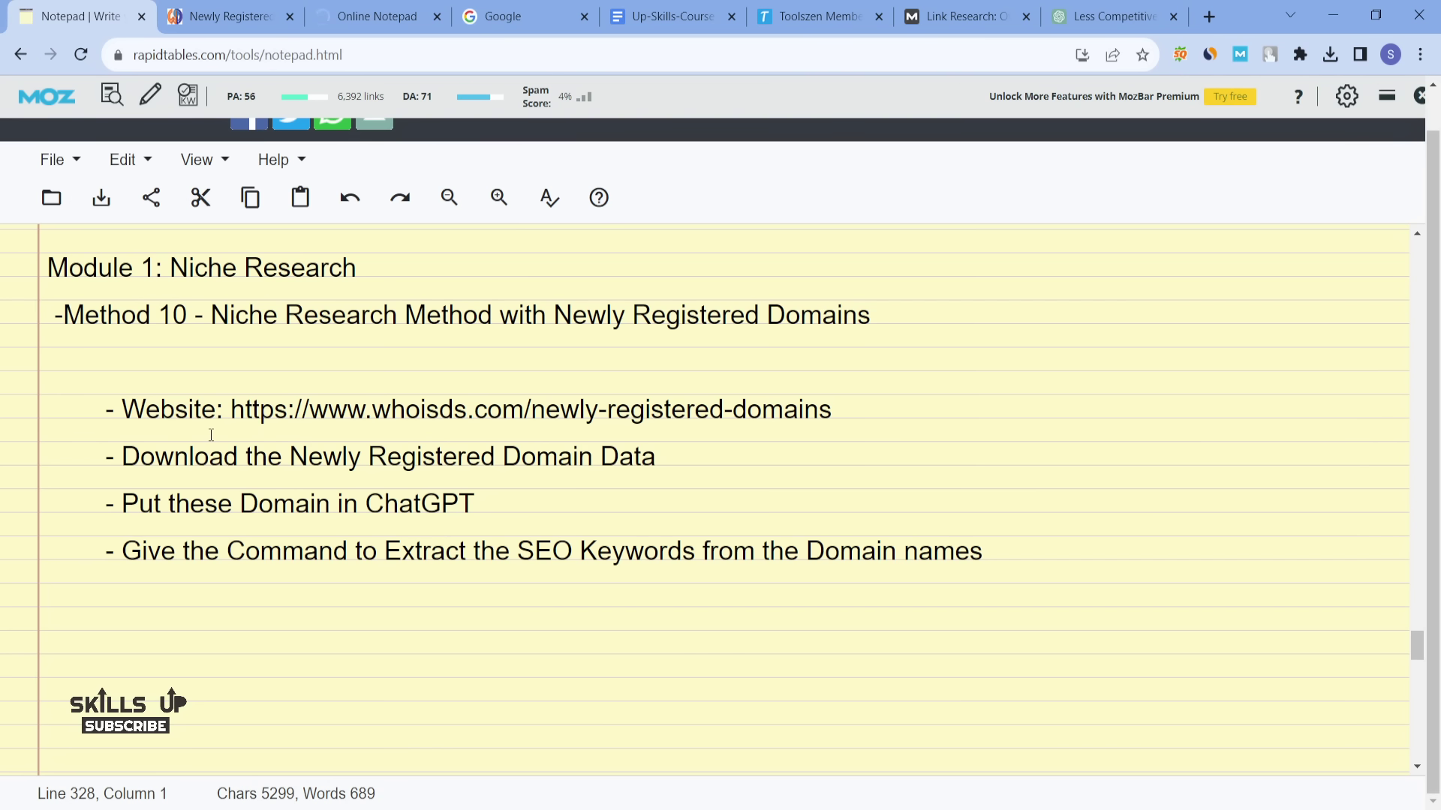